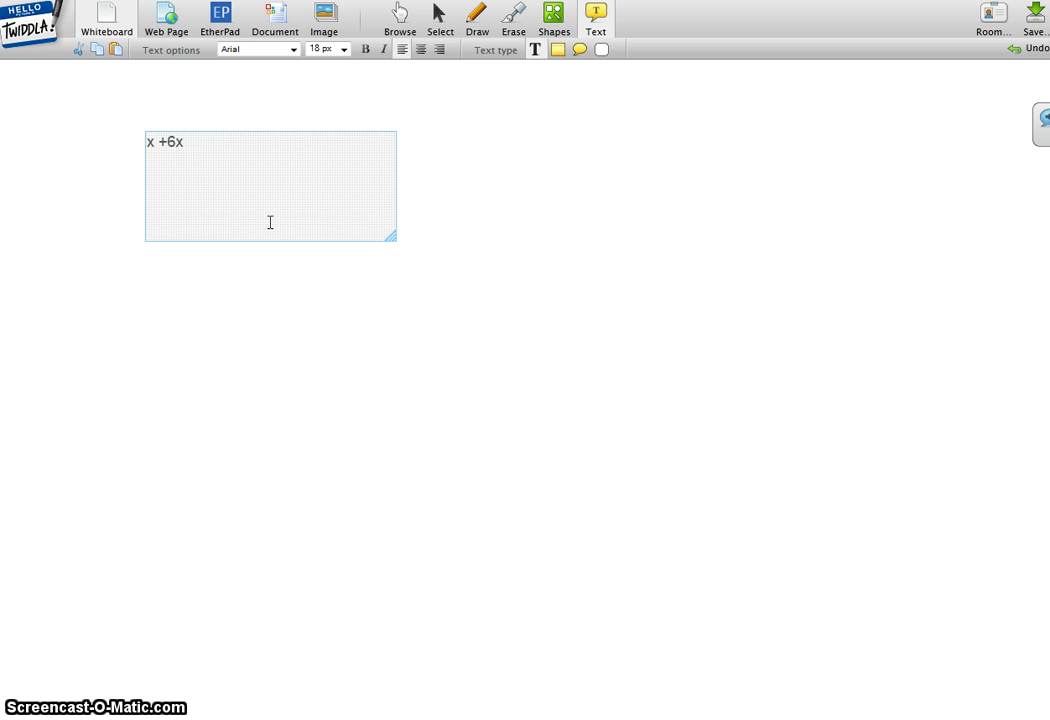
Type -7=0 to complete the equation x +6x-7=0 in the text box.
type("-")
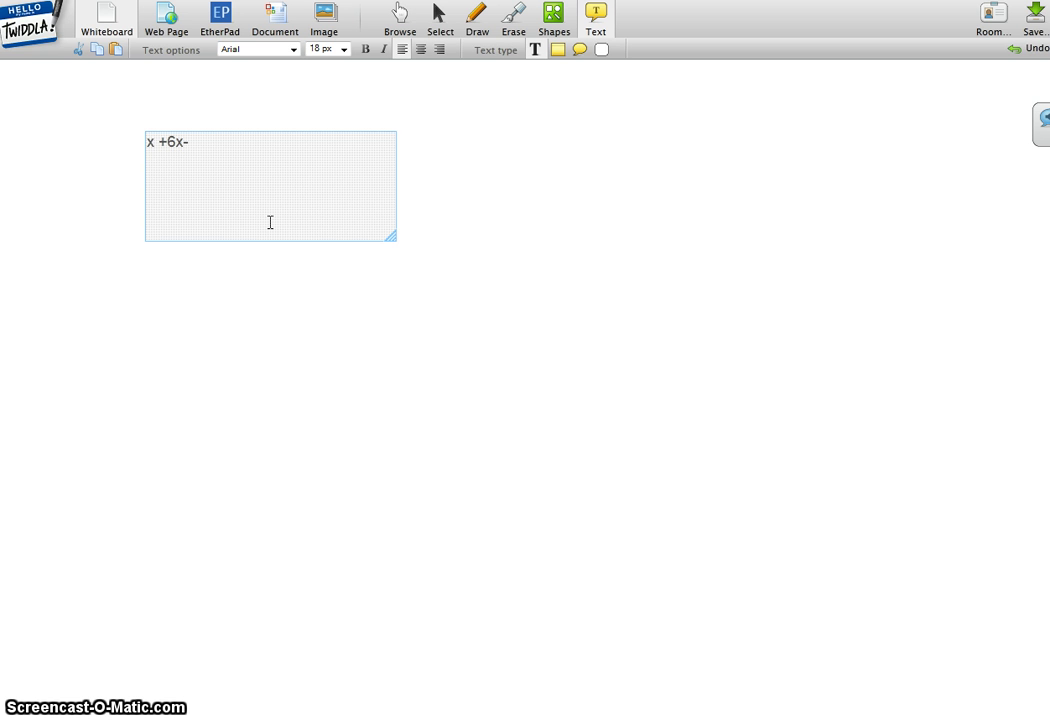
type("7")
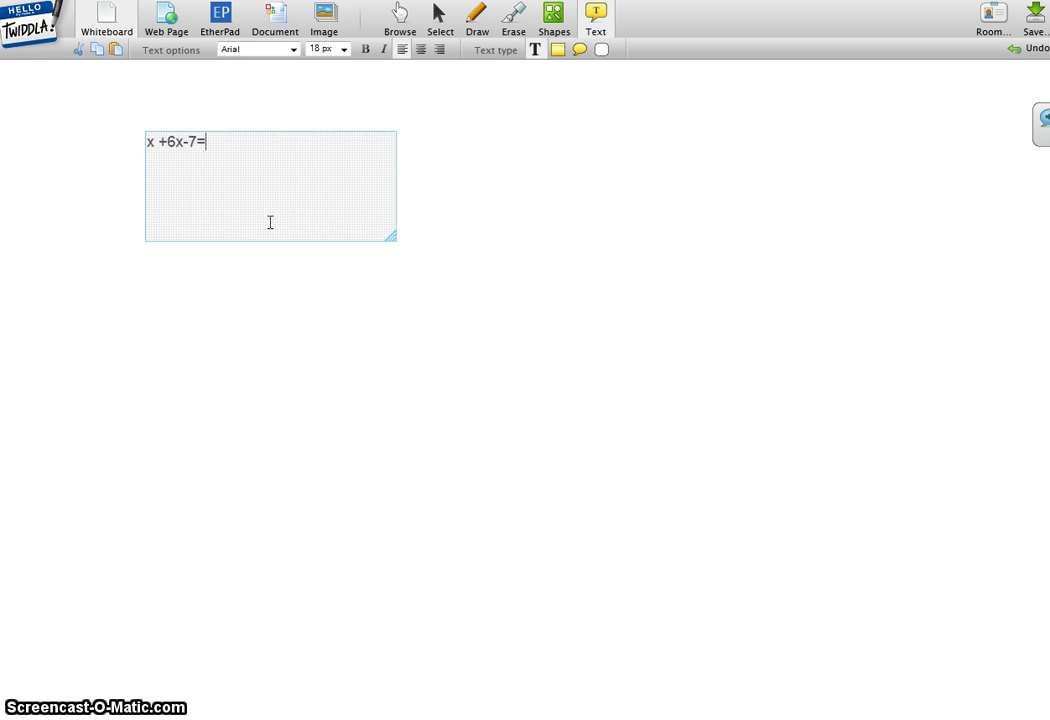
type("=0")
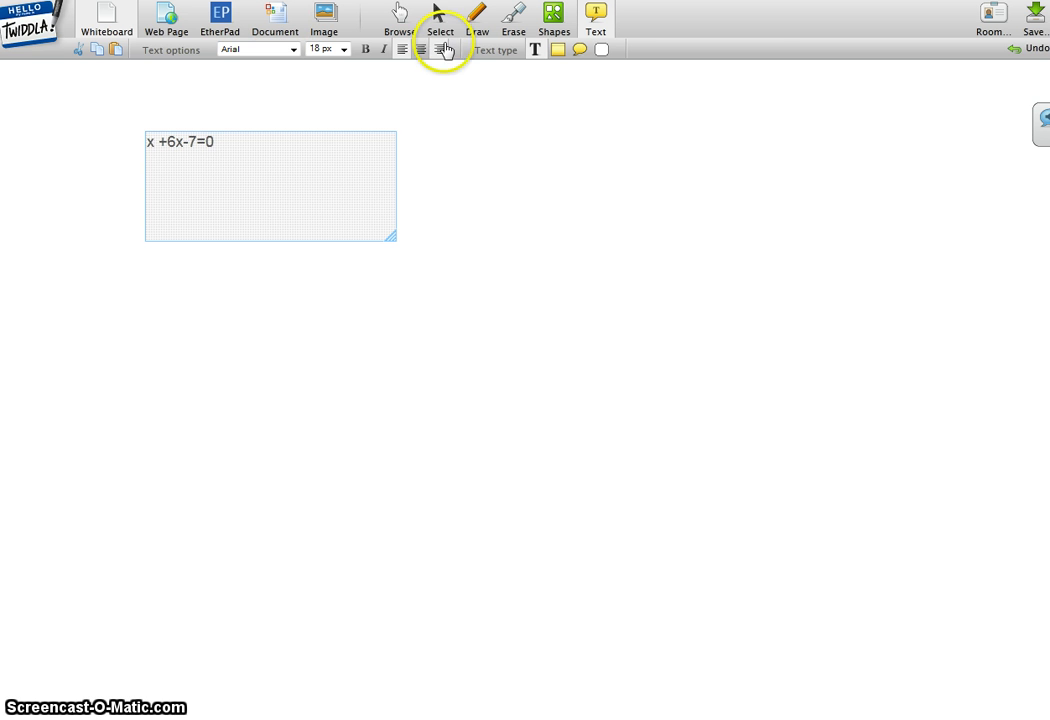
Hand-draw a small 2 above the first x so the equation reads x²+6x-7=0.
left_click(476, 20)
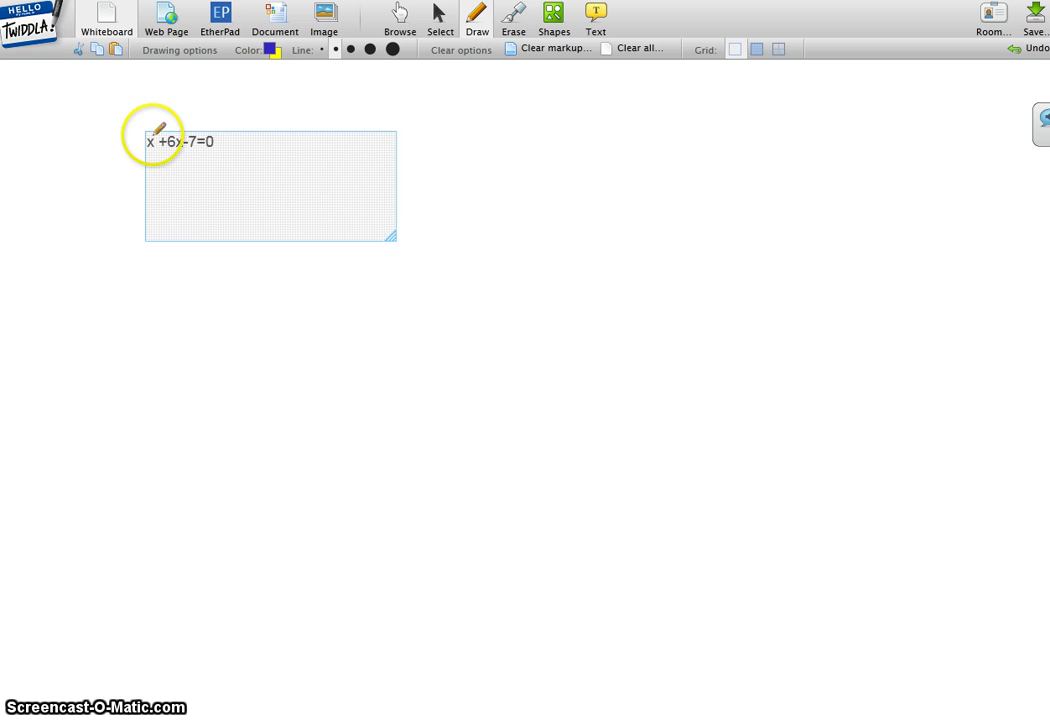
left_click_drag(154, 135, 155, 141)
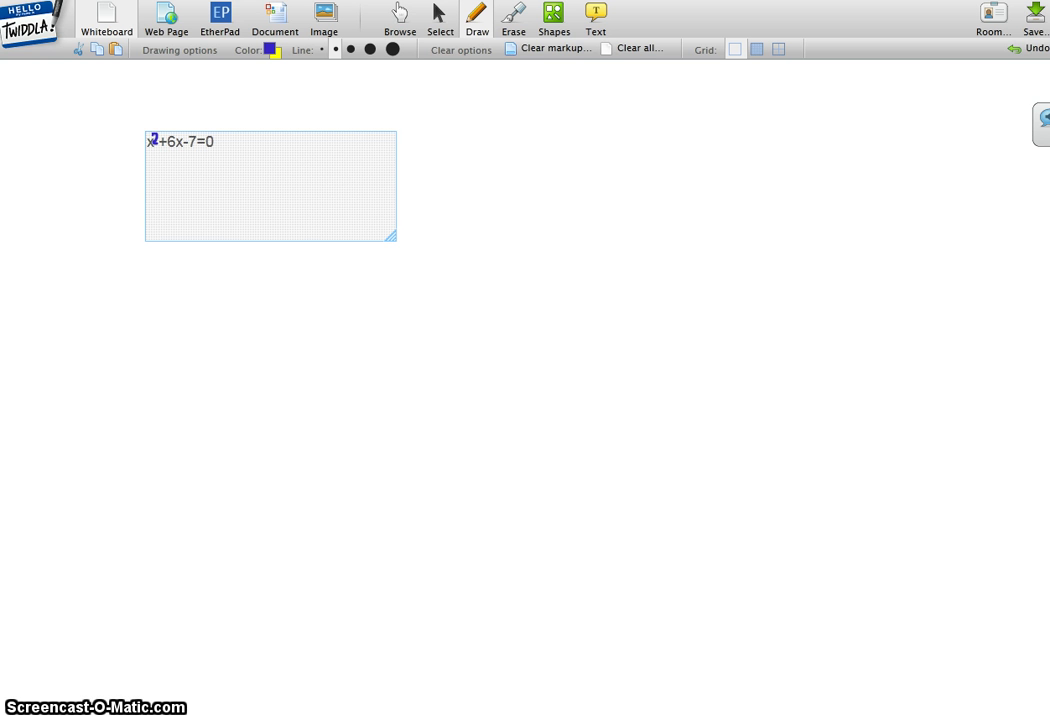
left_click(595, 20)
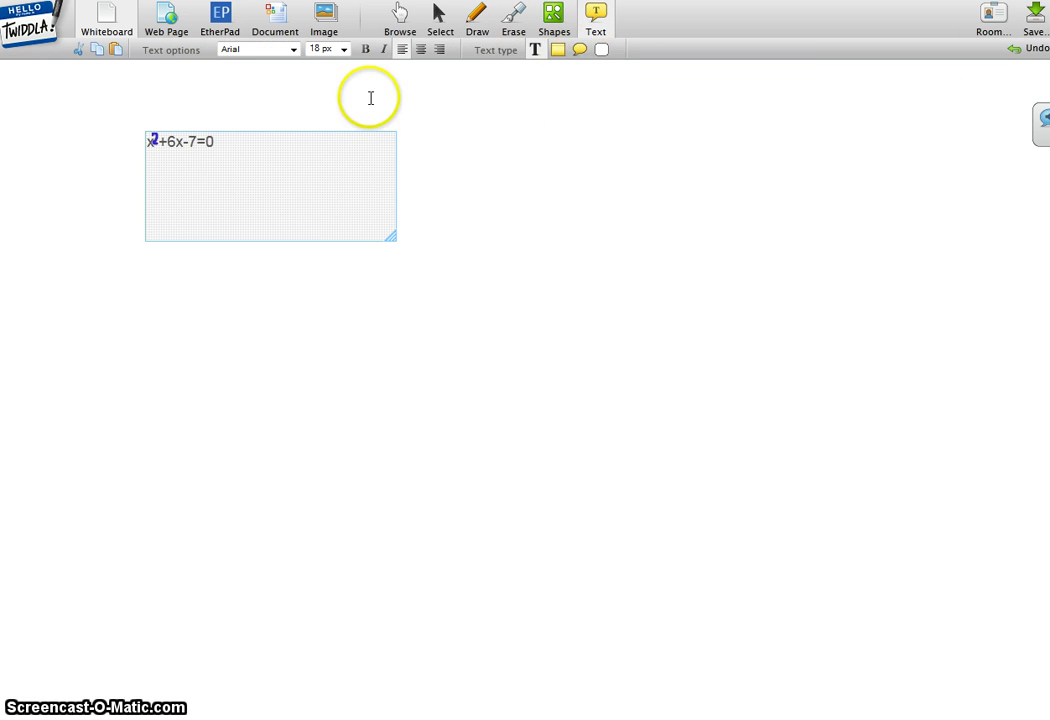
left_click(214, 145)
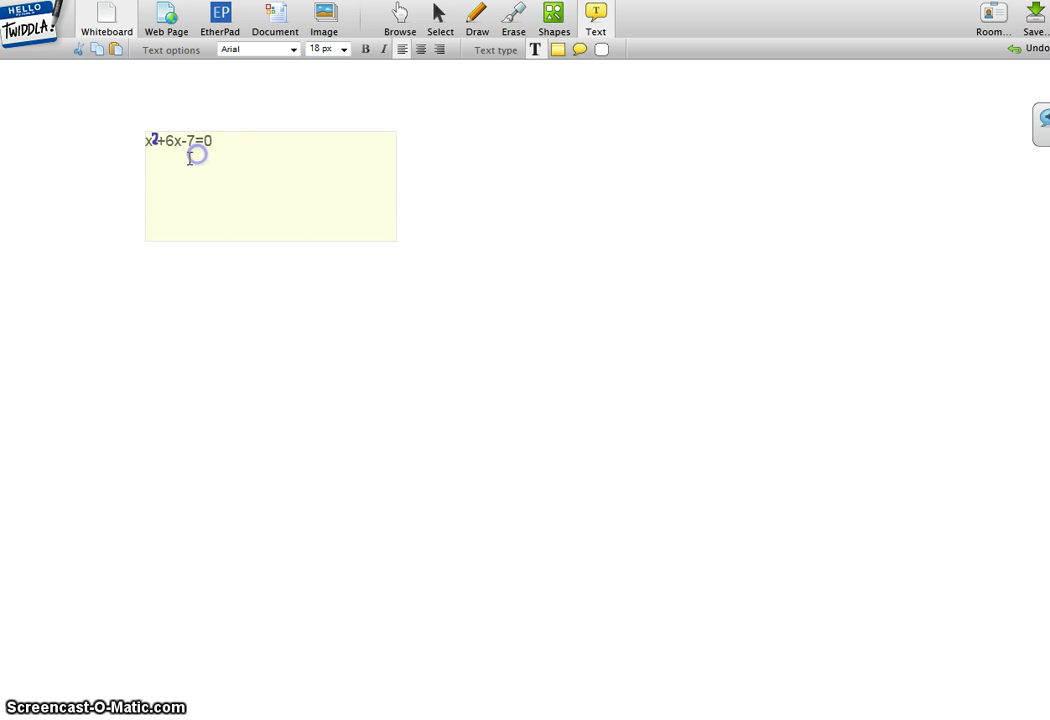
left_click_drag(147, 141, 220, 145)
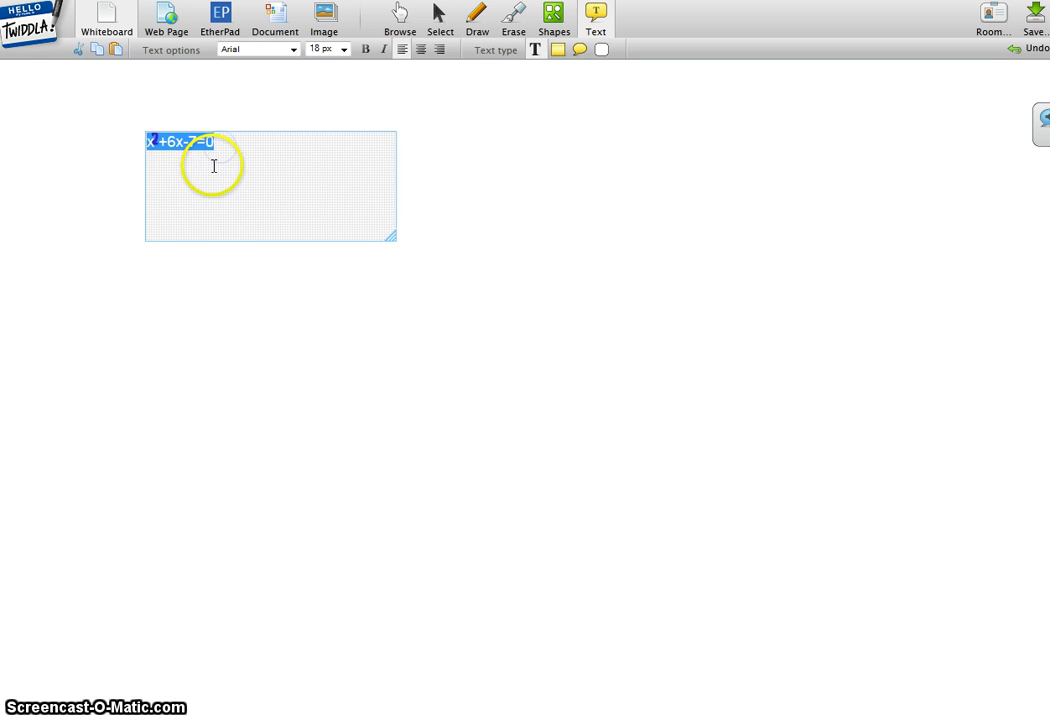
left_click(228, 152)
left_click(167, 147)
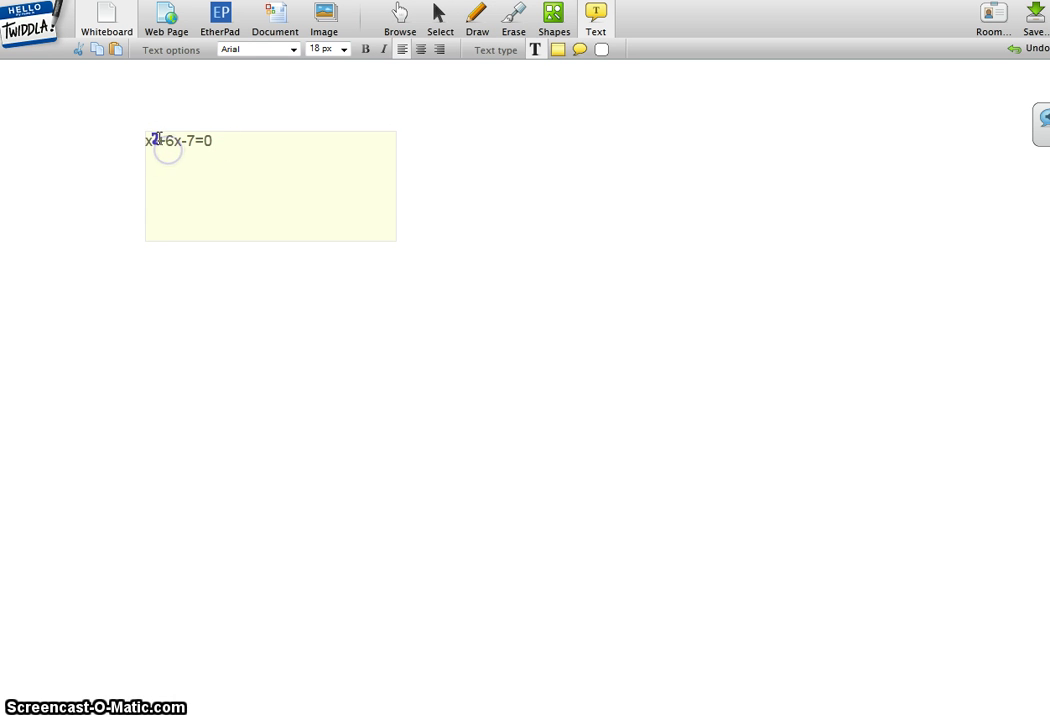
left_click_drag(149, 141, 215, 152)
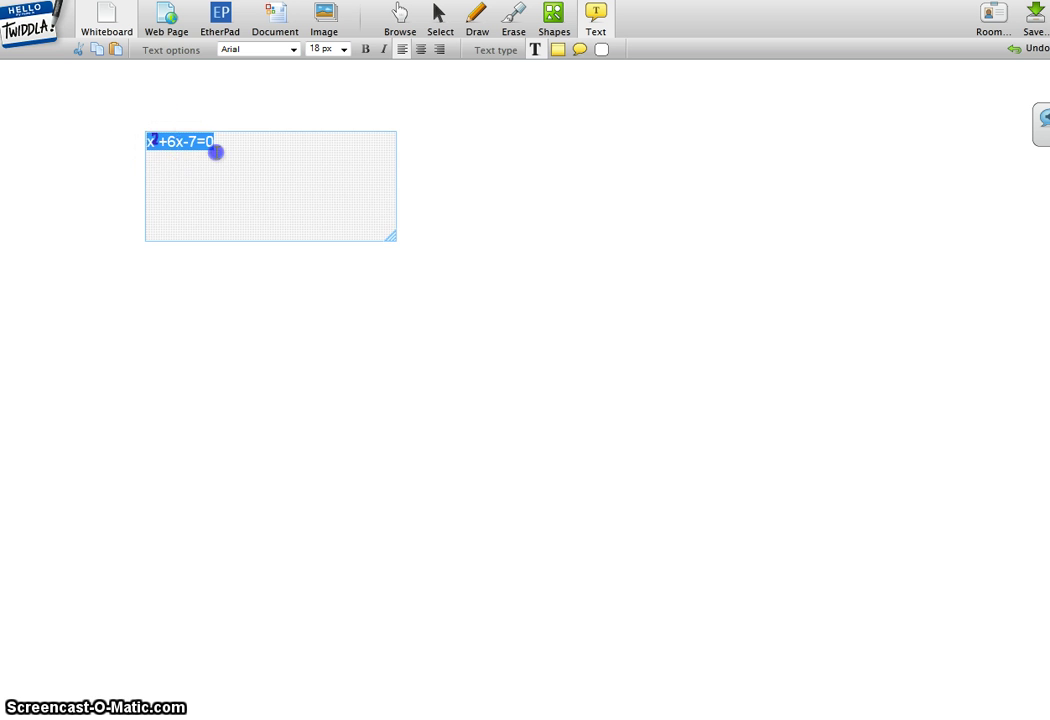
left_click(164, 141)
double_click(195, 145)
left_click(241, 145)
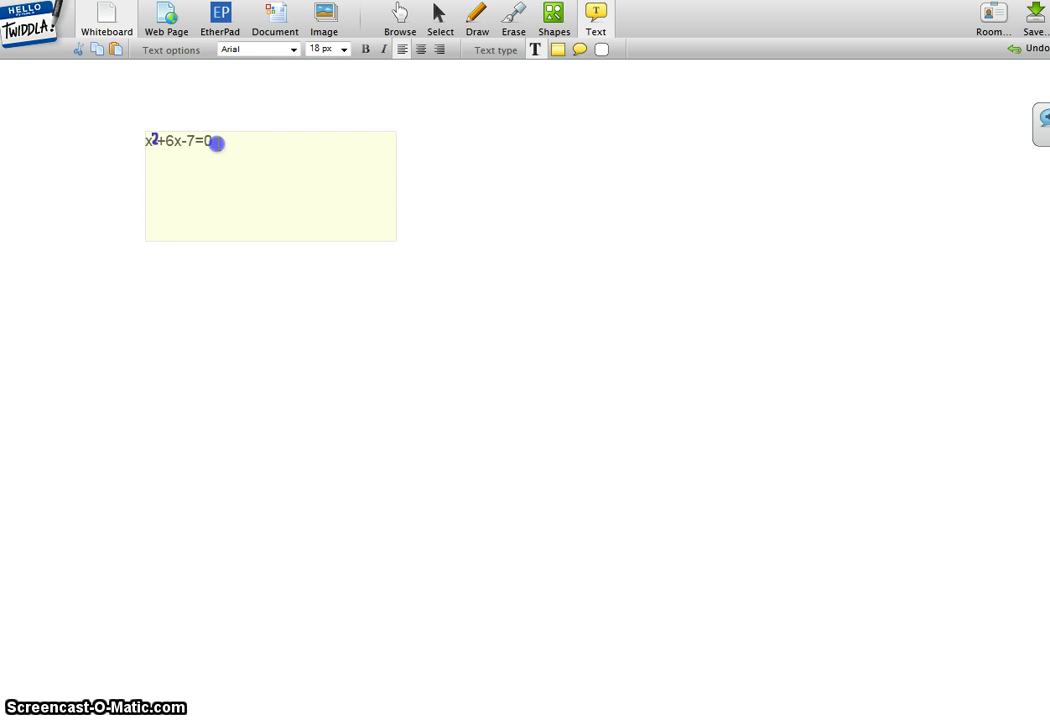
double_click(217, 143)
left_click(183, 166)
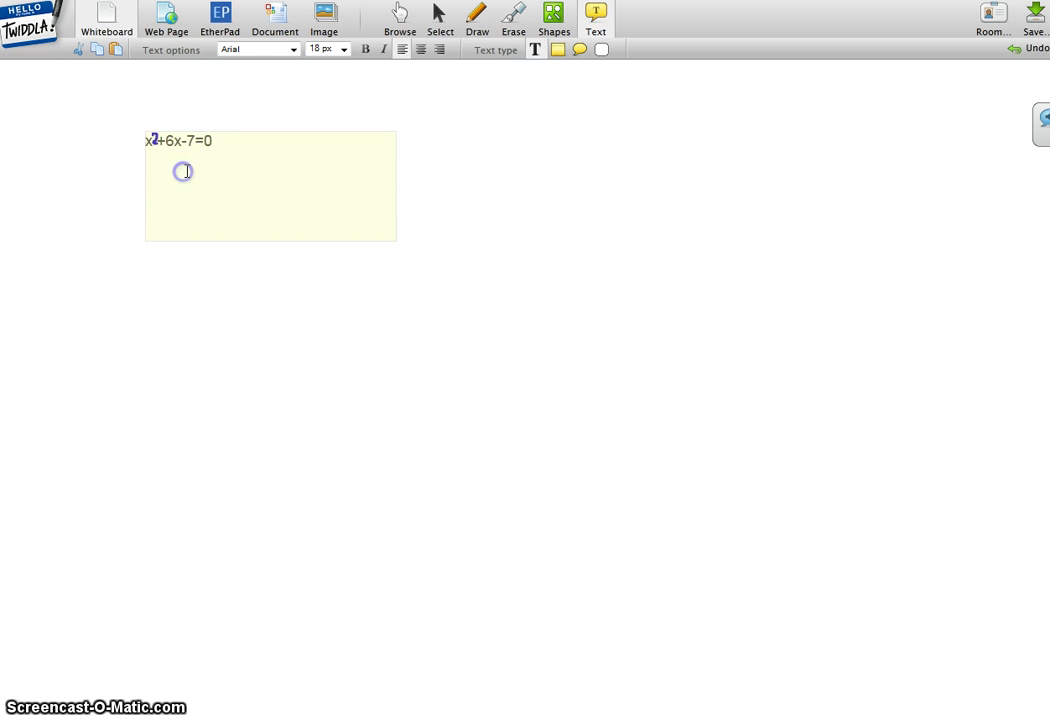
left_click(223, 157)
double_click(211, 139)
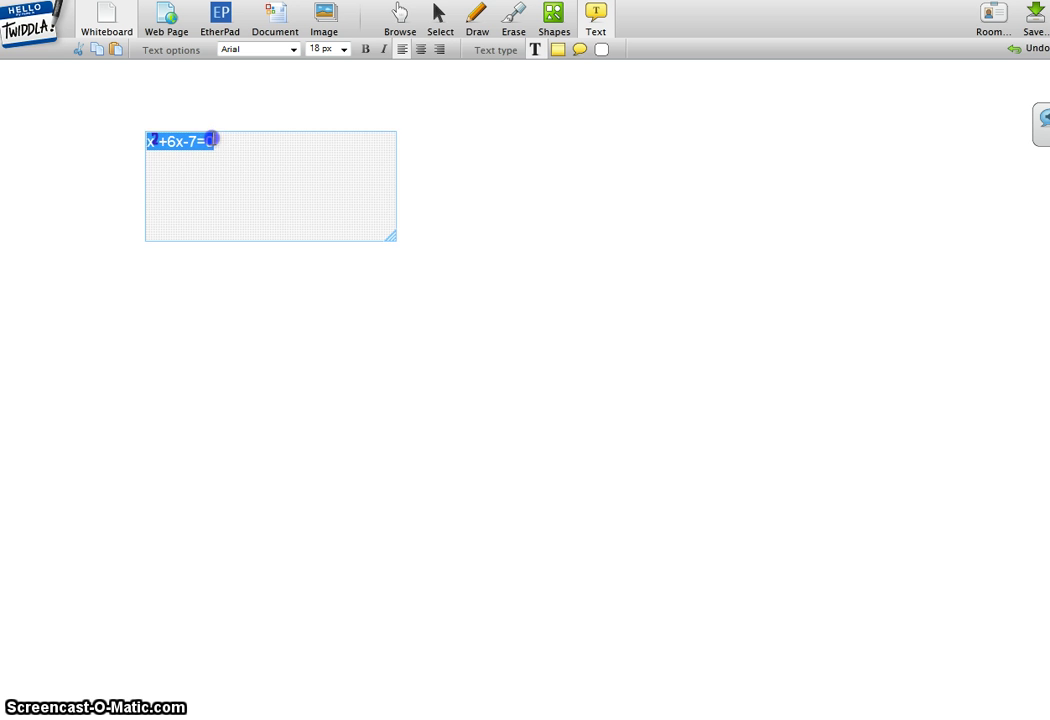
left_click(207, 137)
double_click(211, 140)
left_click(217, 145)
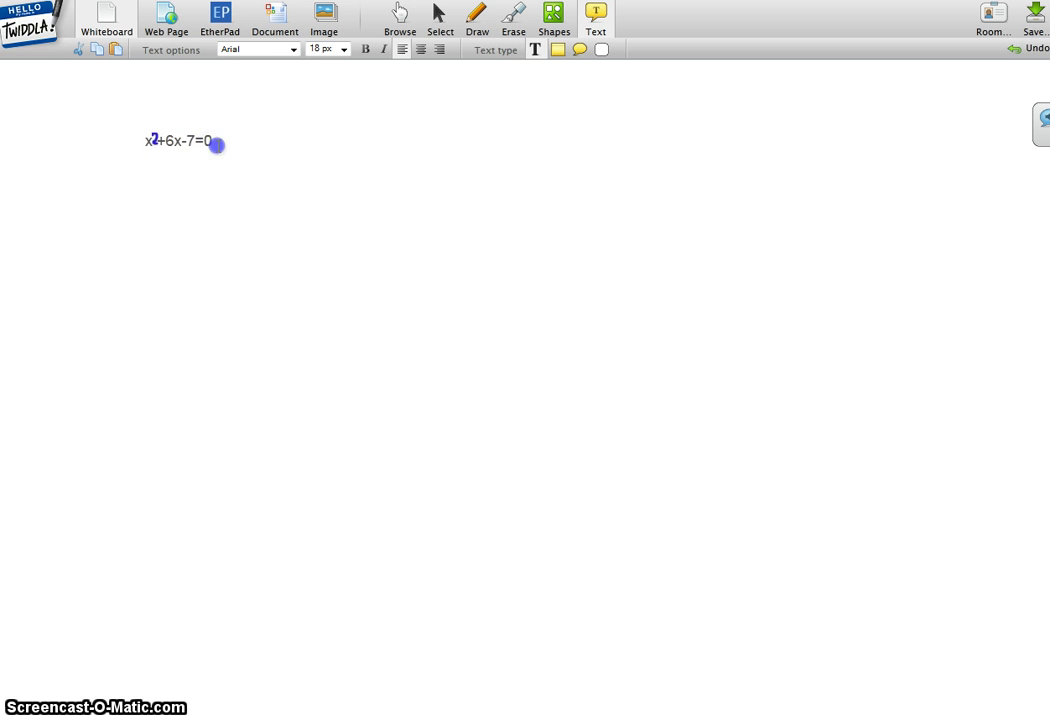
double_click(217, 145)
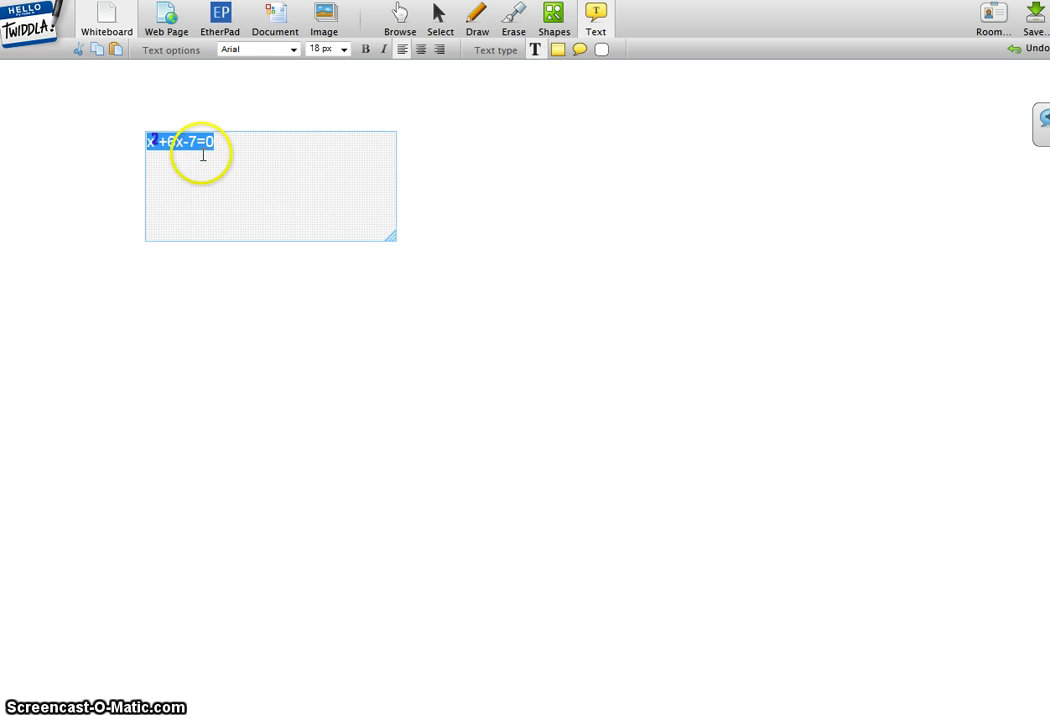
left_click(201, 155)
left_click(143, 138)
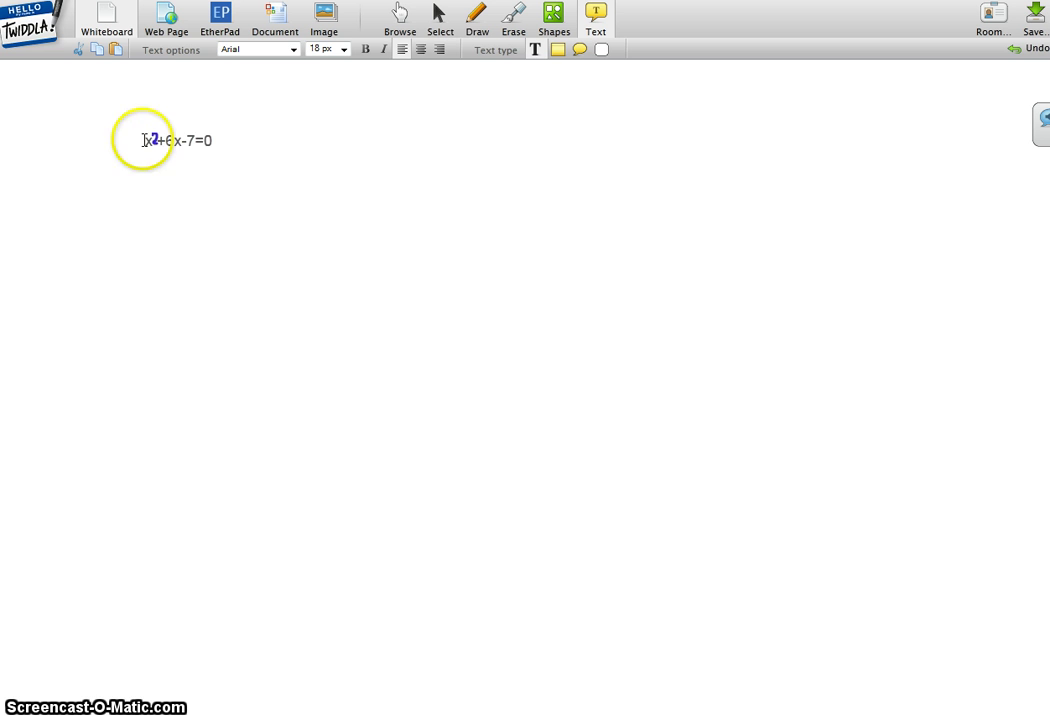
double_click(143, 140)
left_click(145, 140)
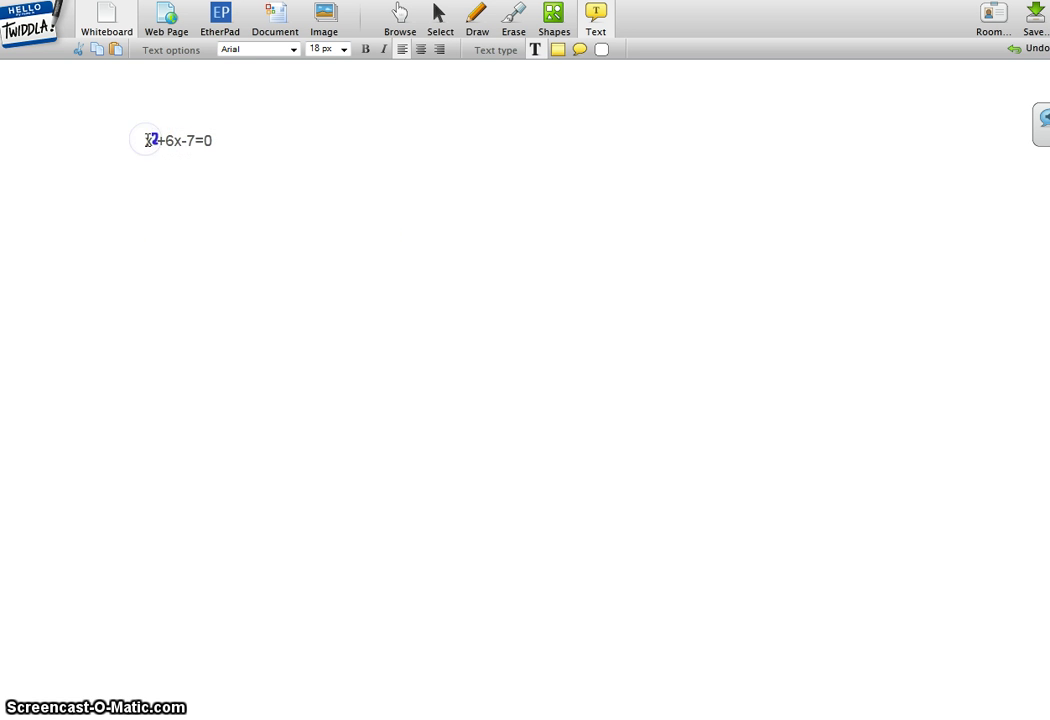
double_click(194, 152)
left_click(204, 150)
left_click(210, 156)
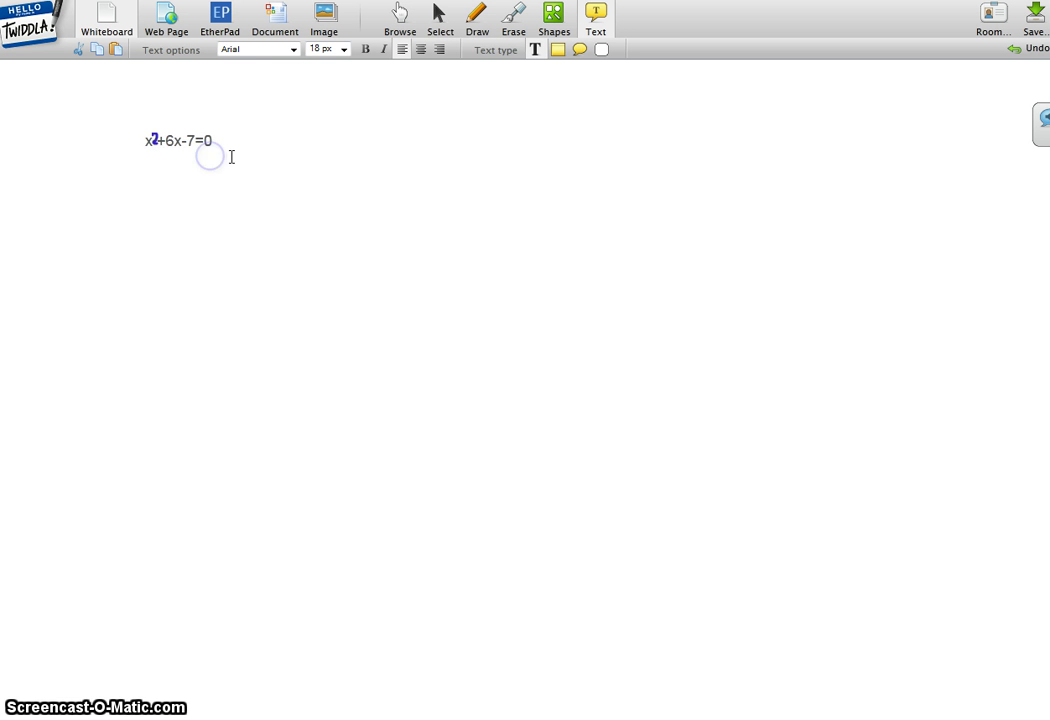
Delete the mistyped =7 on the second line and begin typing +7 beneath the -7.
left_click(231, 157)
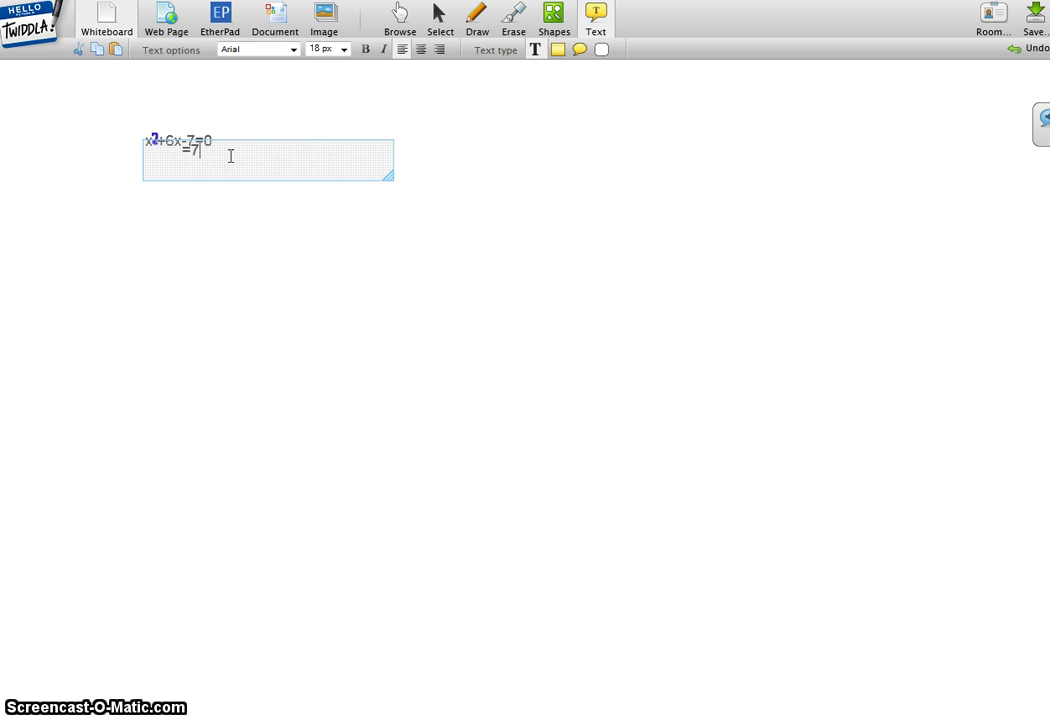
key("BackSpace")
key("BackSpace")
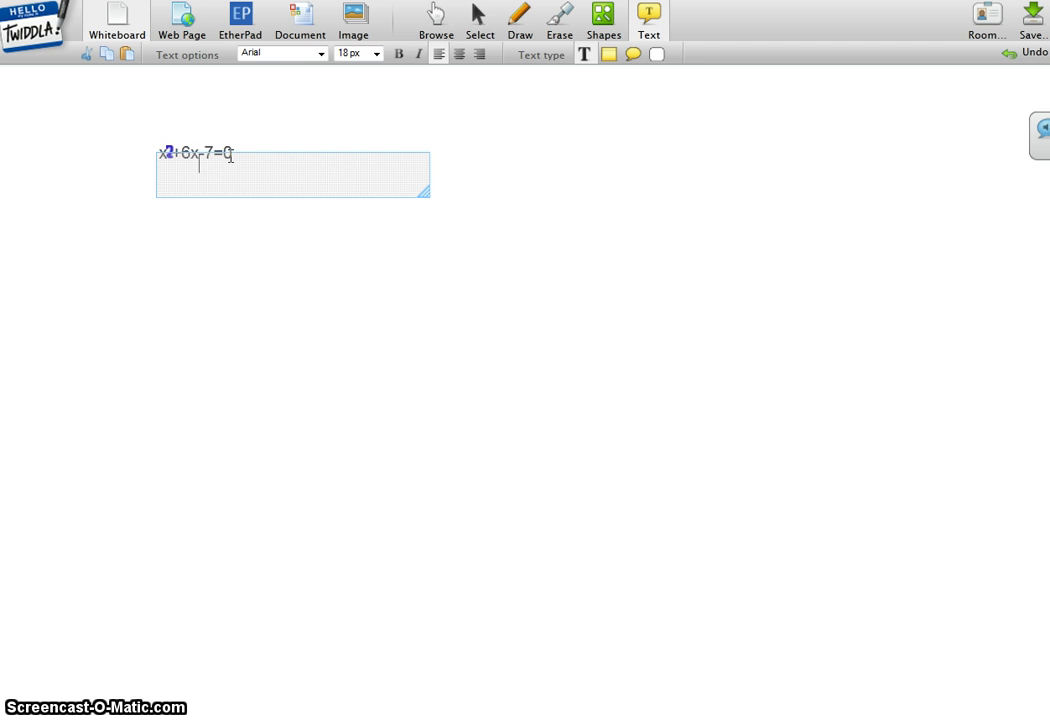
type("+")
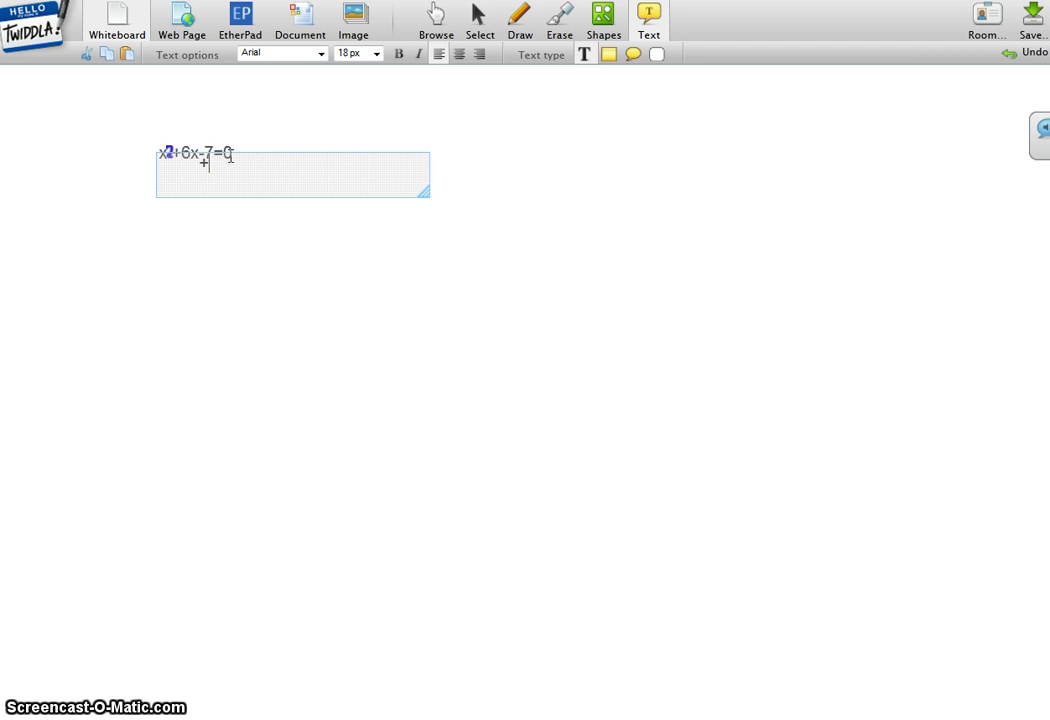
type("&")
type("7")
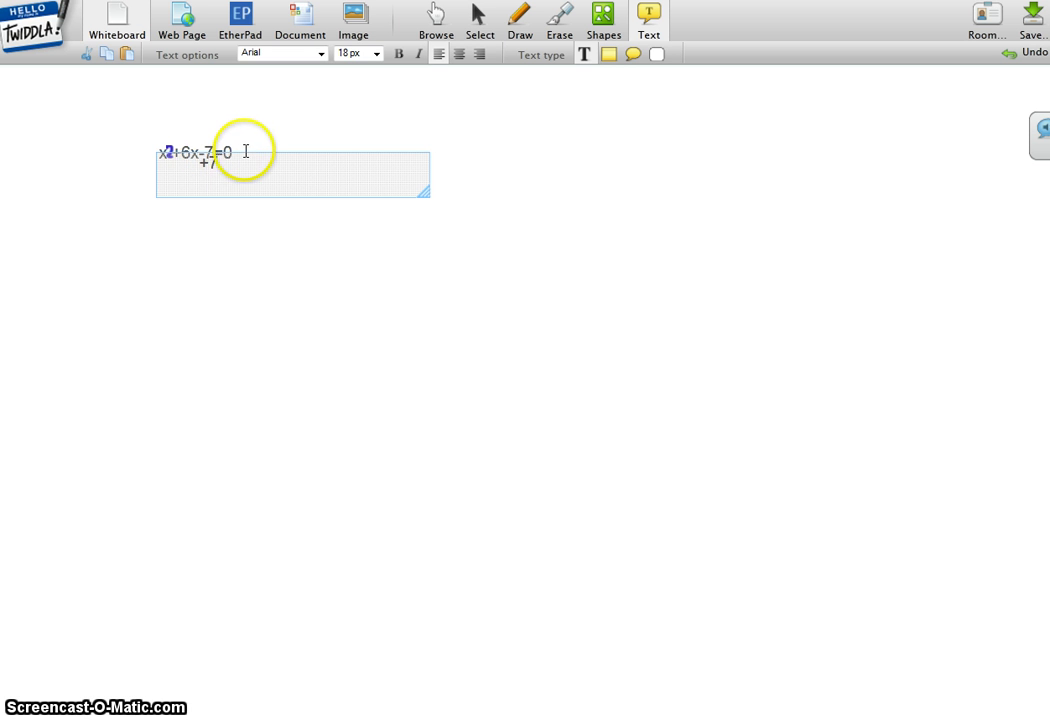
left_click(519, 20)
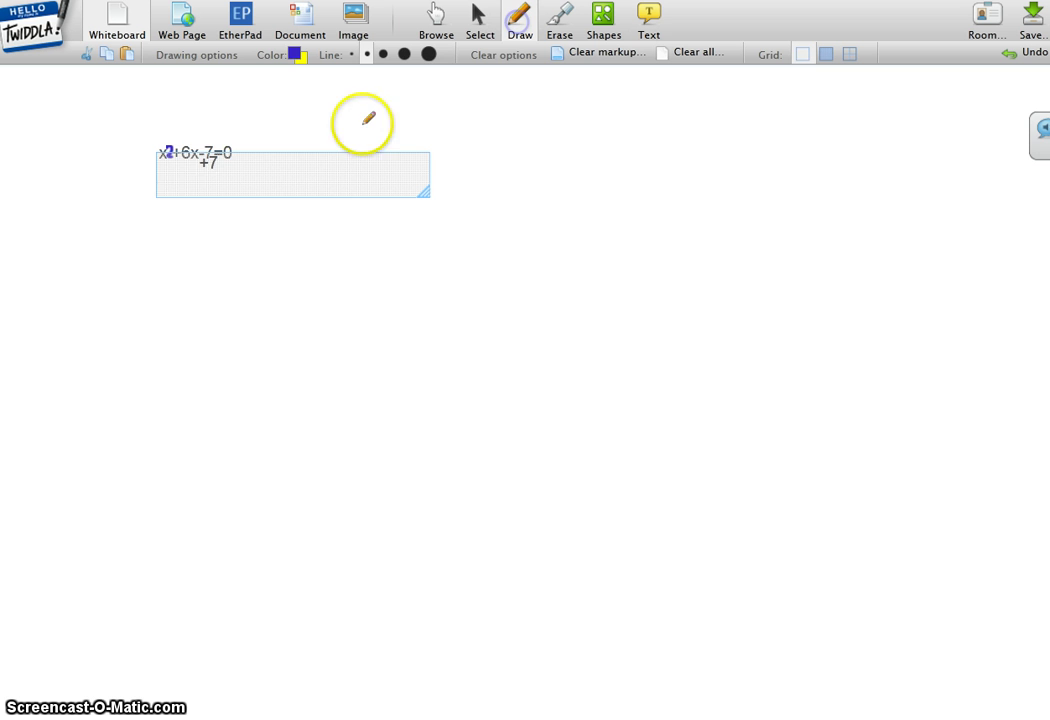
mouse_move(209, 164)
left_mouse_down()
mouse_move(202, 148)
mouse_move(216, 170)
left_mouse_up()
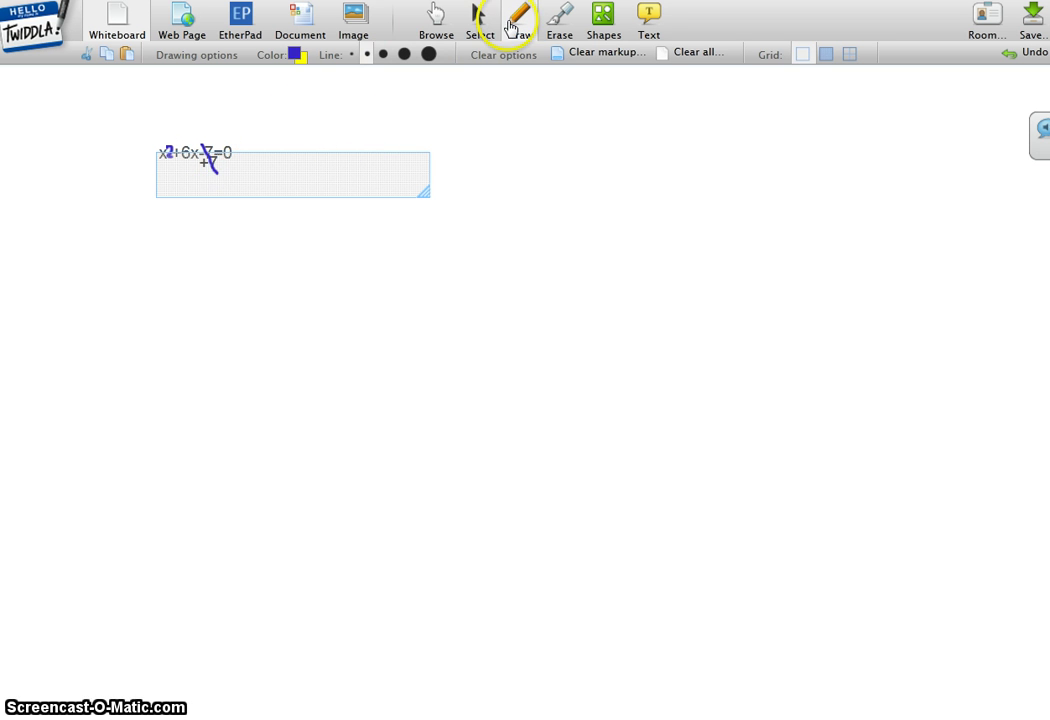
left_click(649, 20)
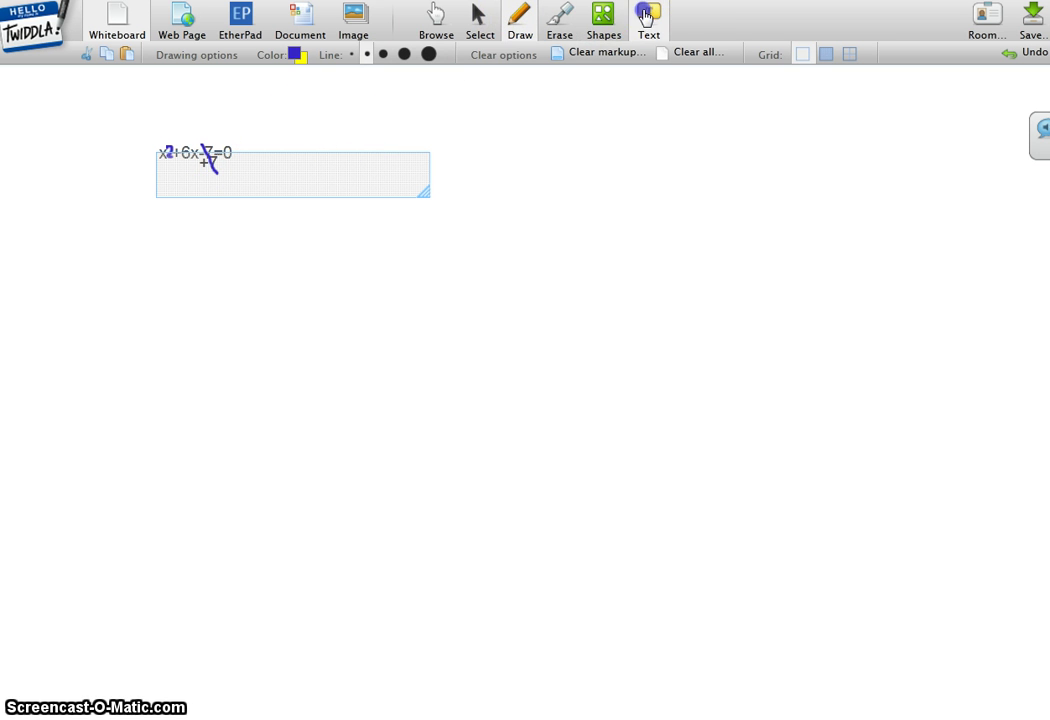
left_click(224, 162)
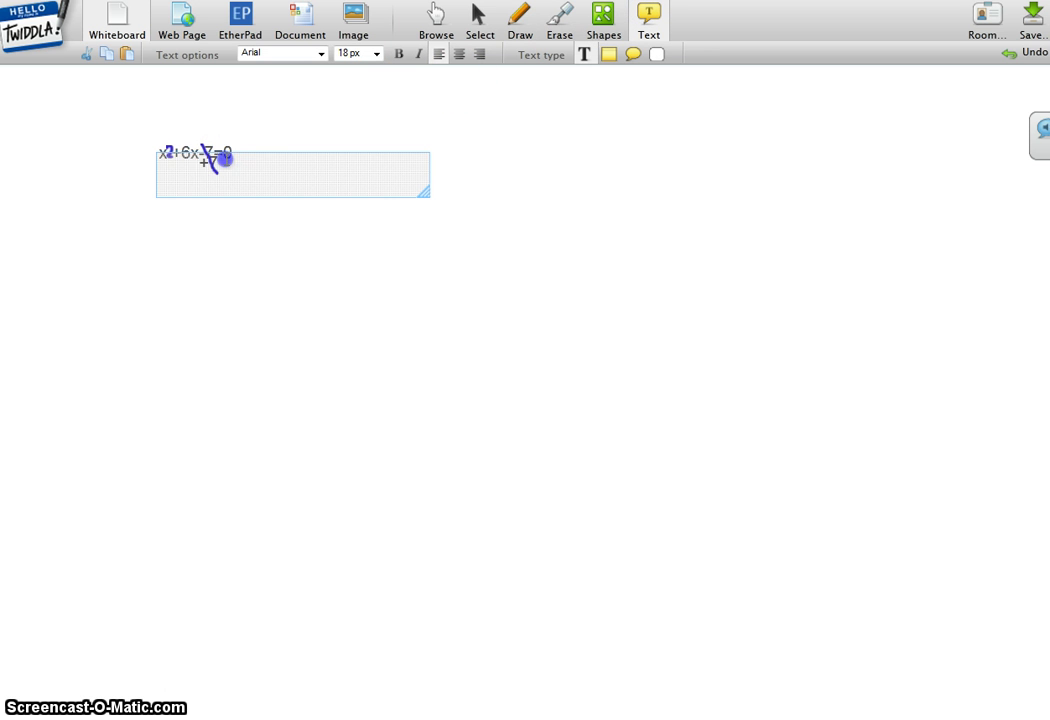
double_click(225, 164)
left_click(227, 164)
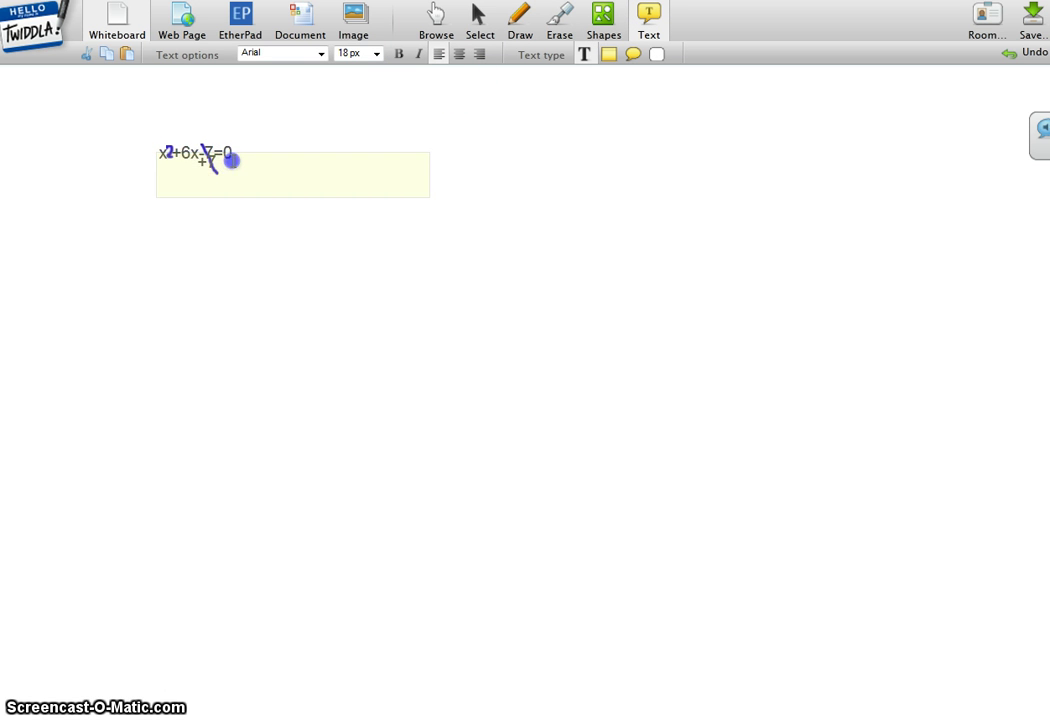
double_click(230, 162)
left_click(232, 161)
double_click(232, 160)
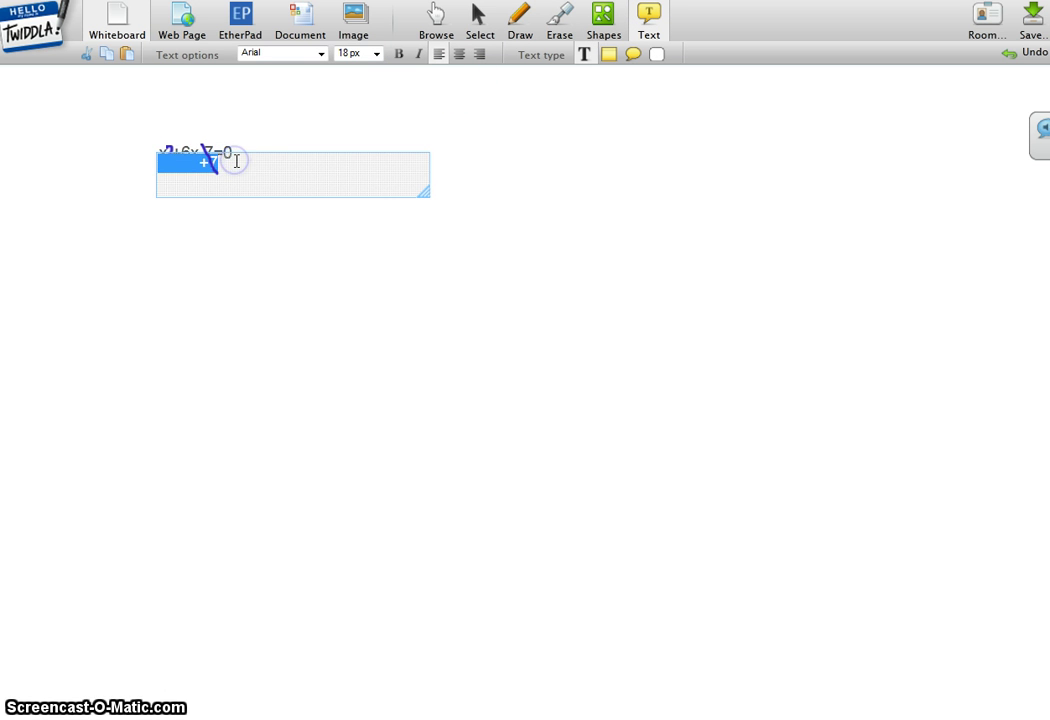
left_click(237, 161)
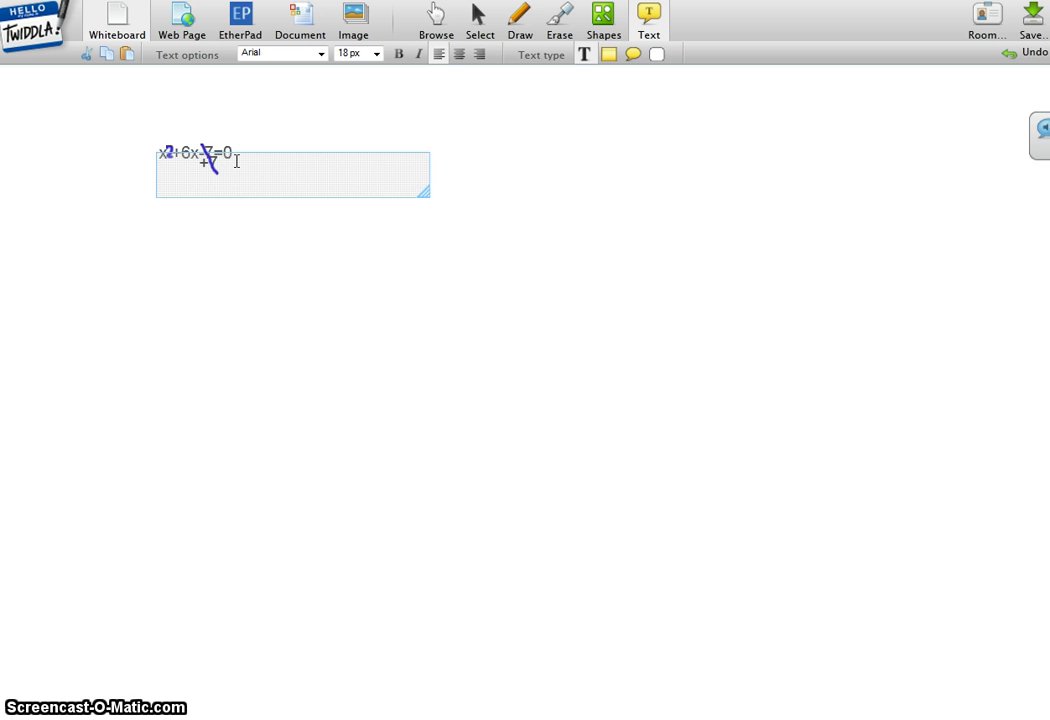
Complete the second line as +7=7 and begin a third line reading x +6x+ =7+.
type("=")
key("Return")
type("x")
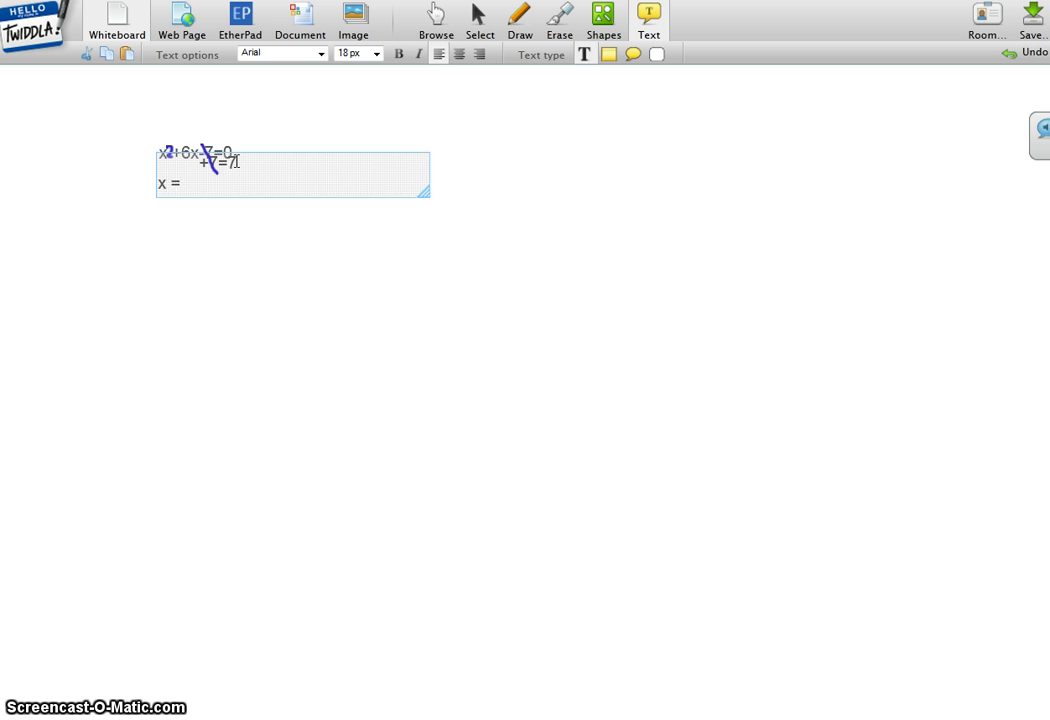
type("+")
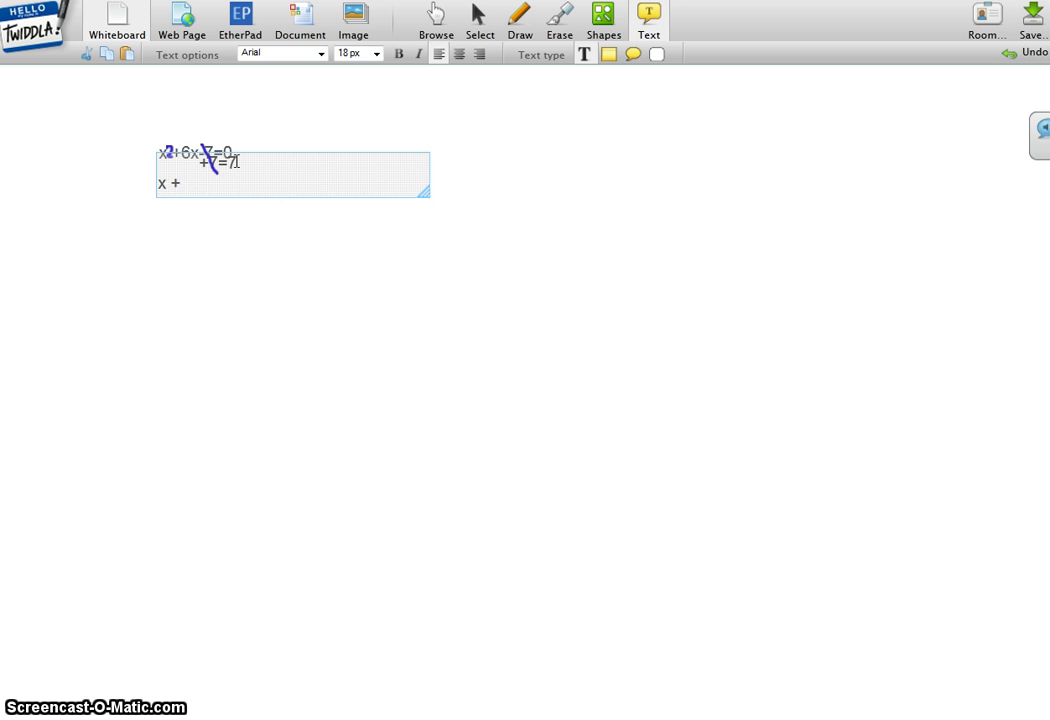
type("6x+ =")
type("7")
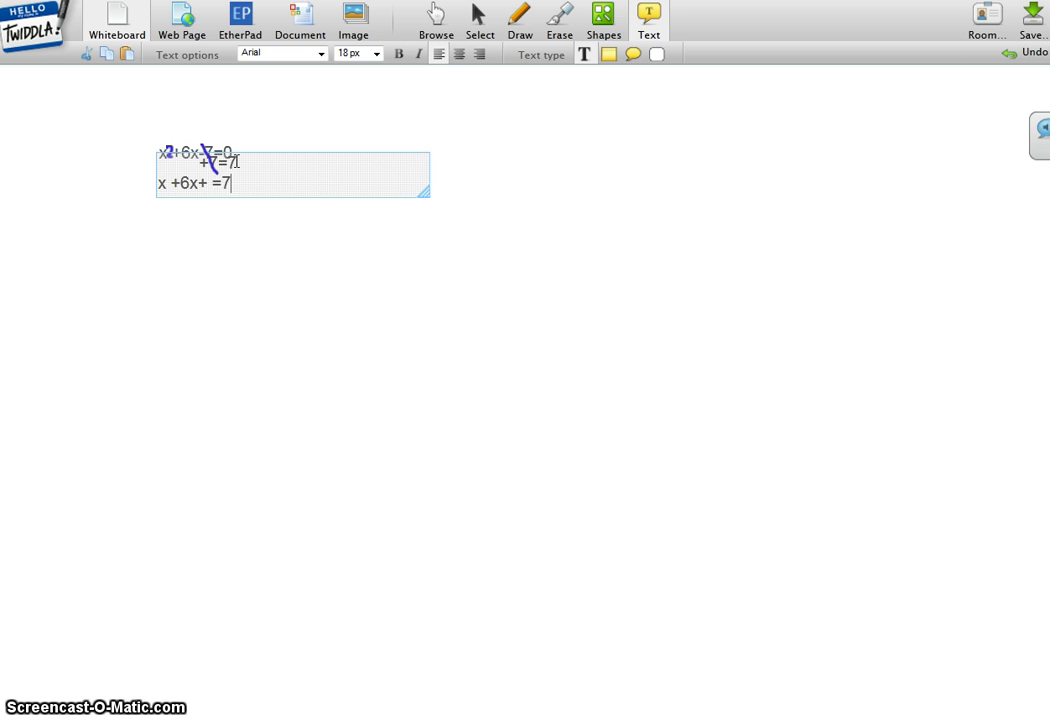
type("=")
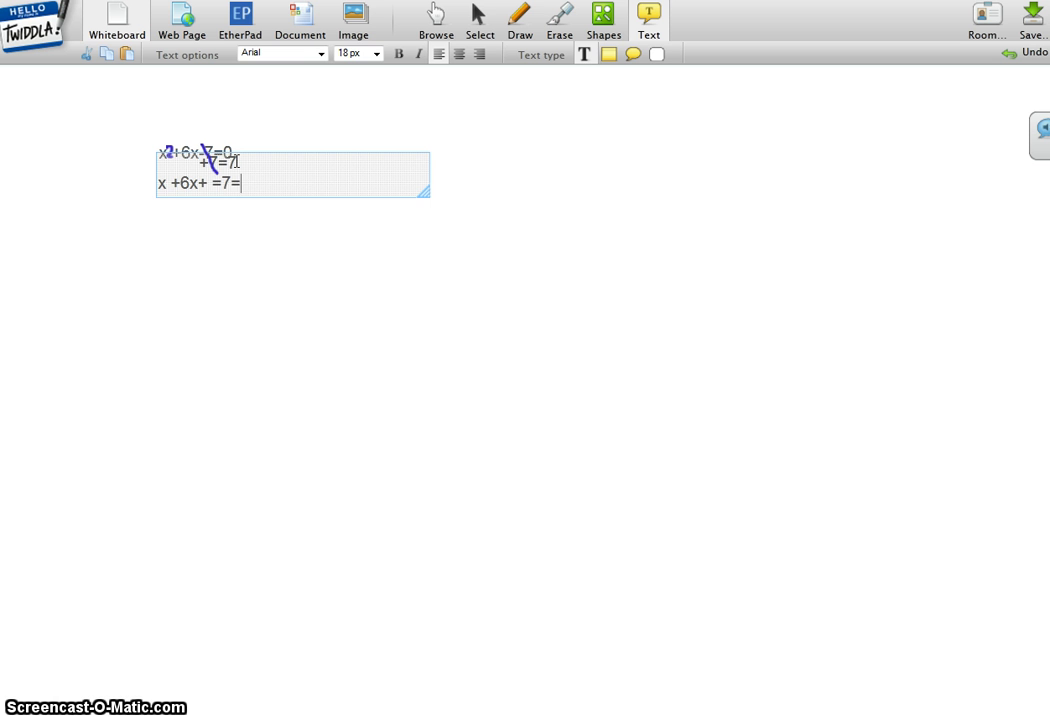
type("-+")
Append (6/2) to the end of the third line, removing a stray 2.
type("6/")
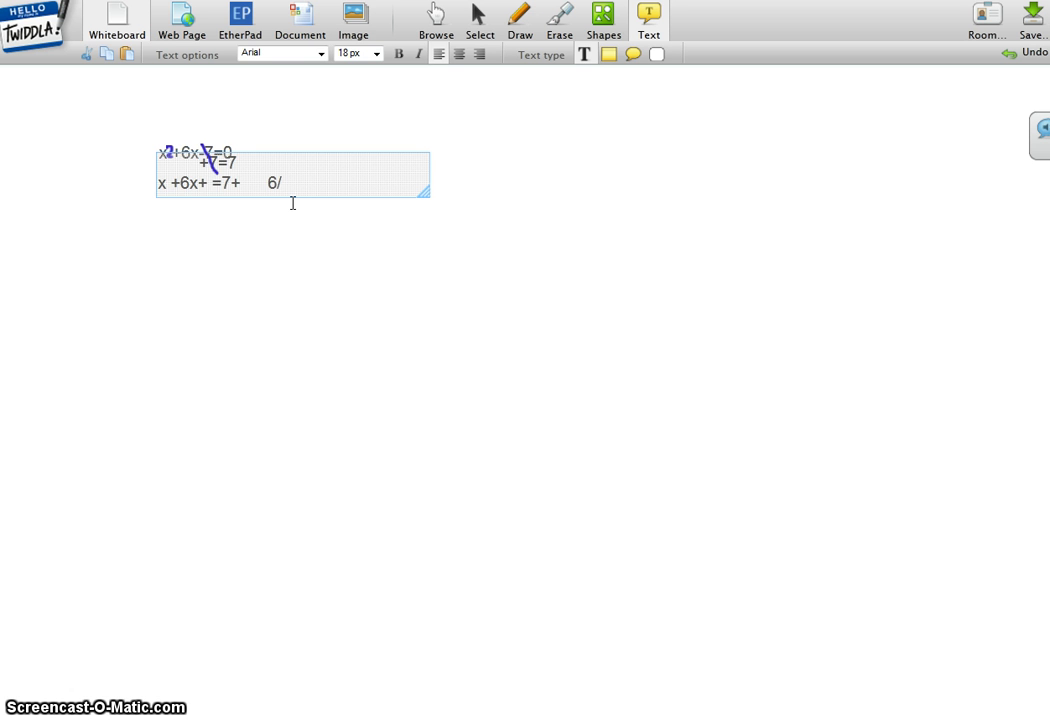
type("2")
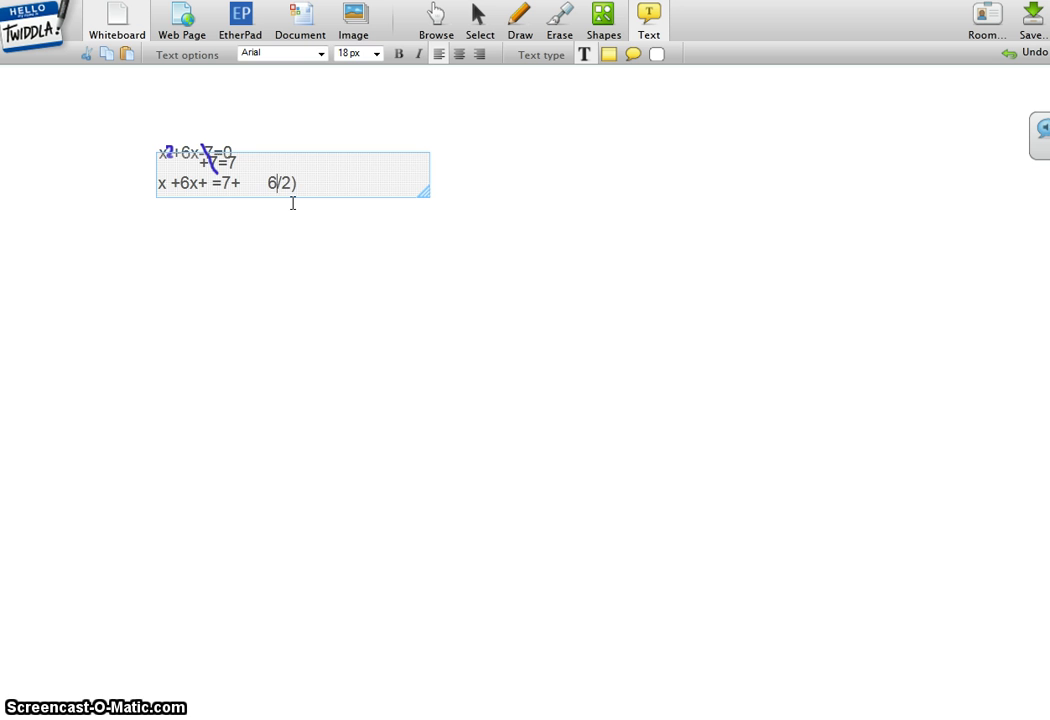
type("(")
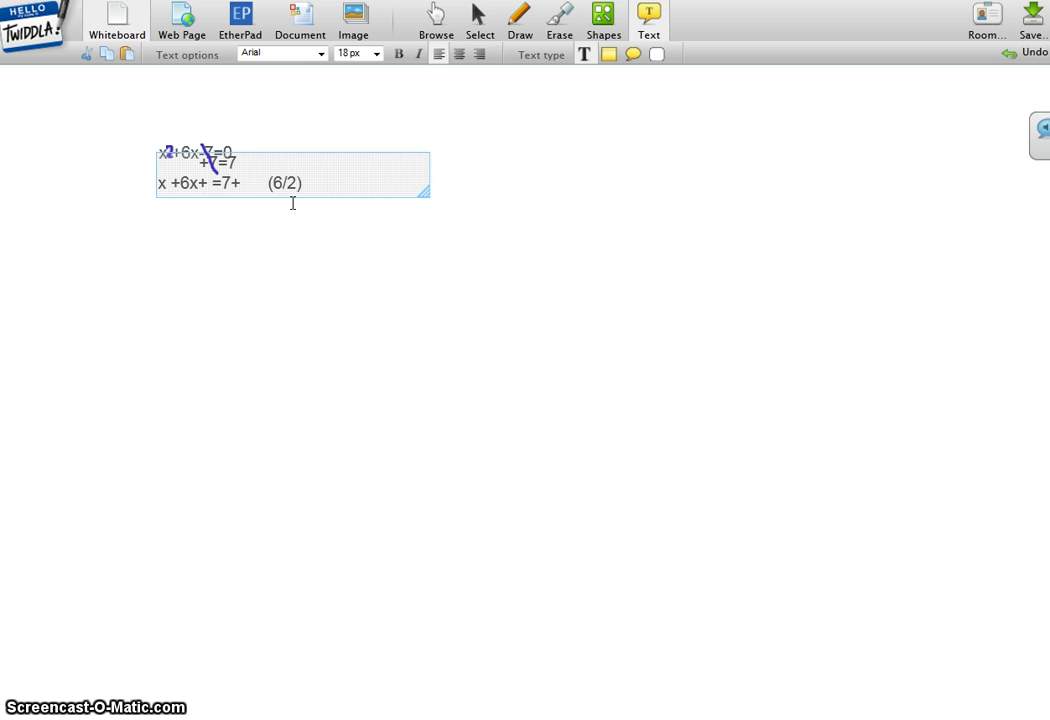
type("2")
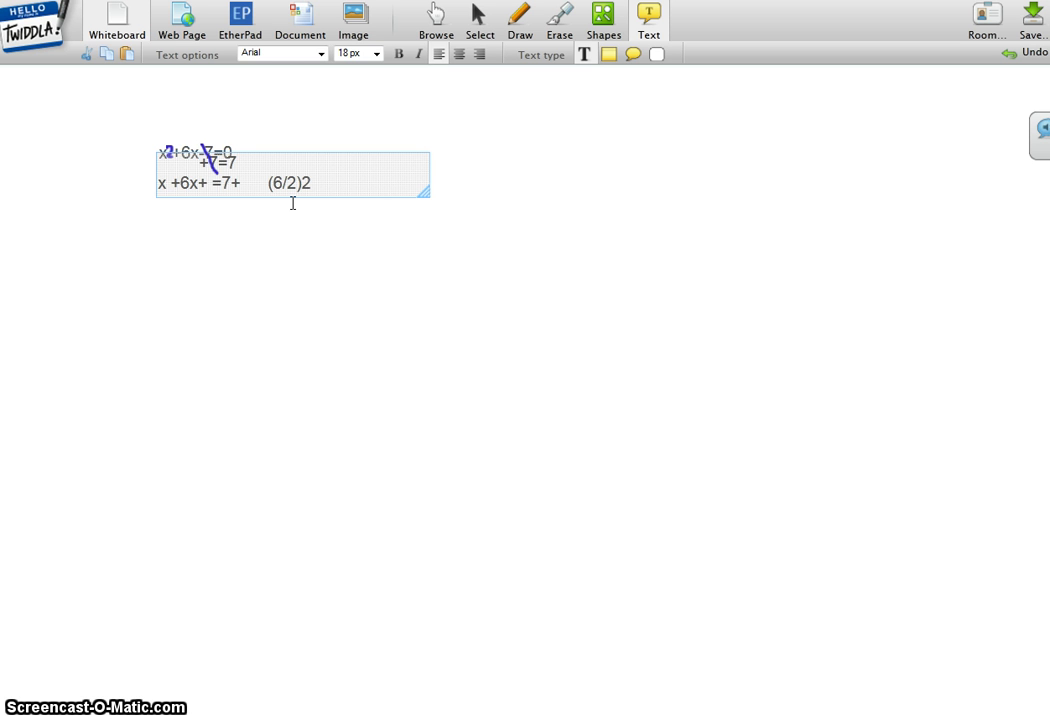
key("BackSpace")
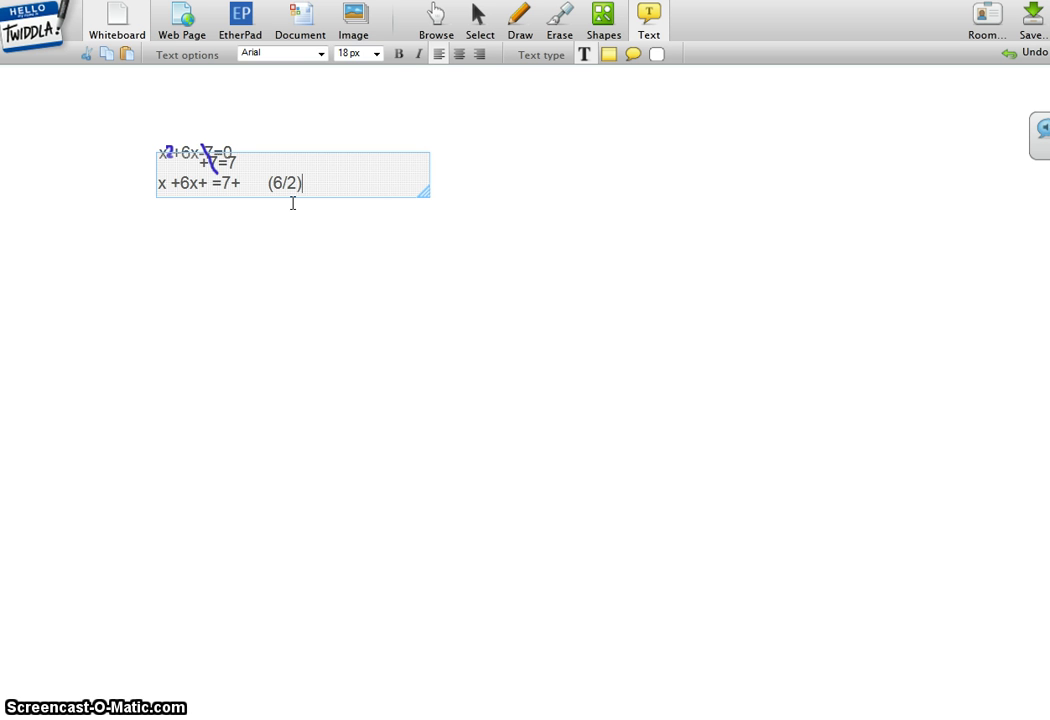
left_click(518, 18)
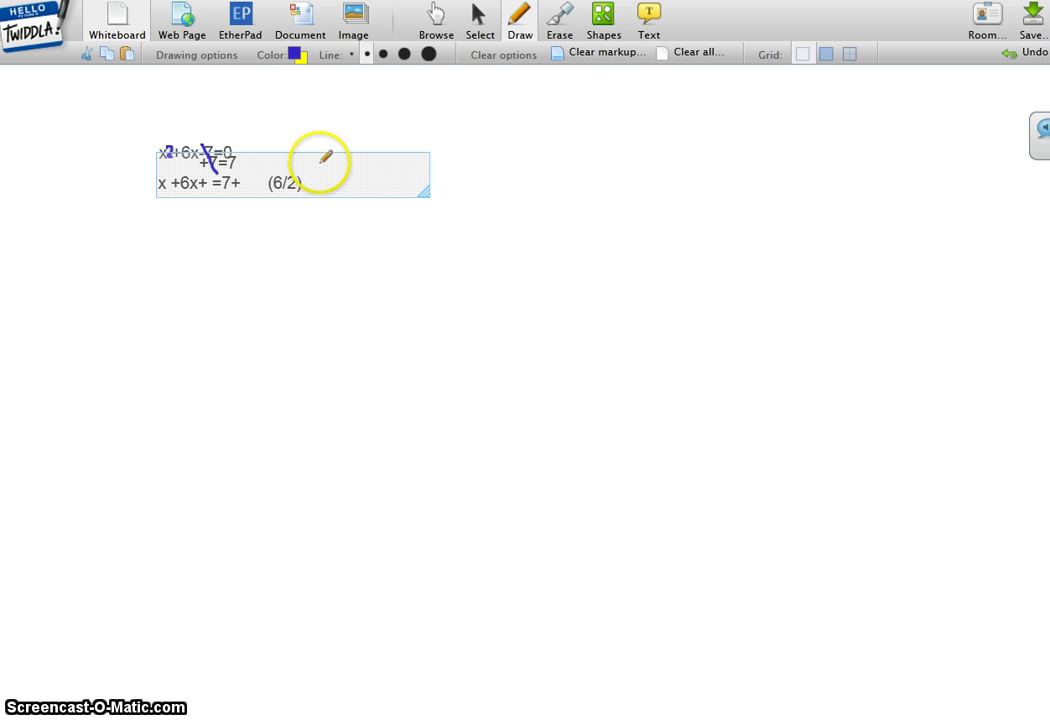
Hand-draw a superscript 2 after (6/2), then type =(3) after it.
left_click_drag(303, 176, 325, 184)
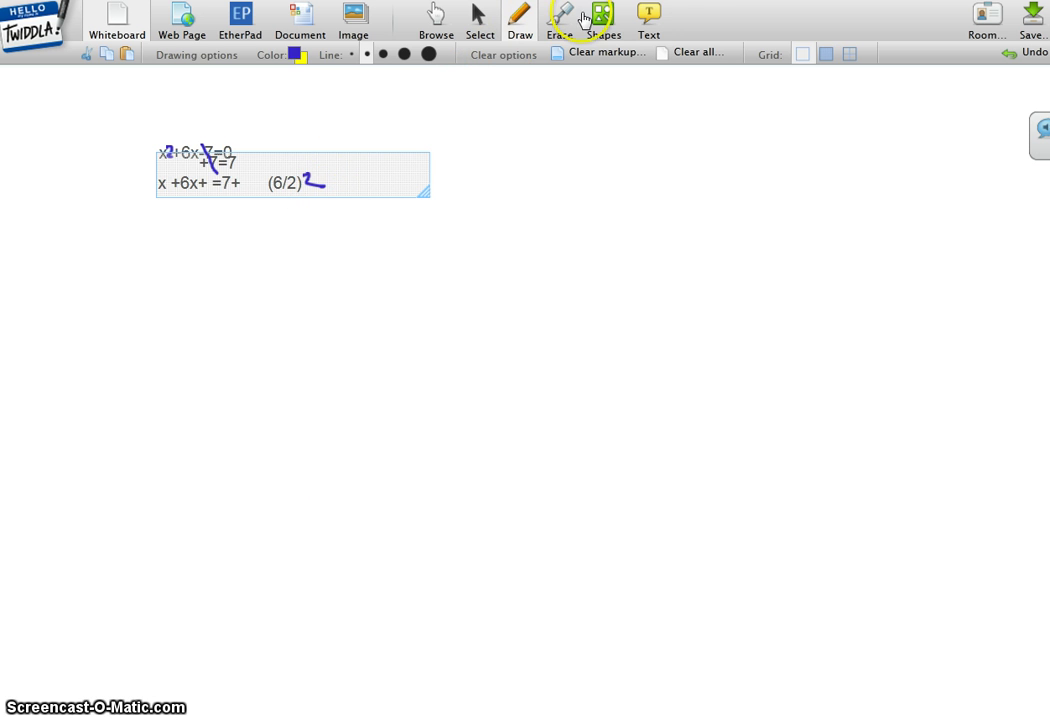
left_click(649, 18)
left_click(328, 176)
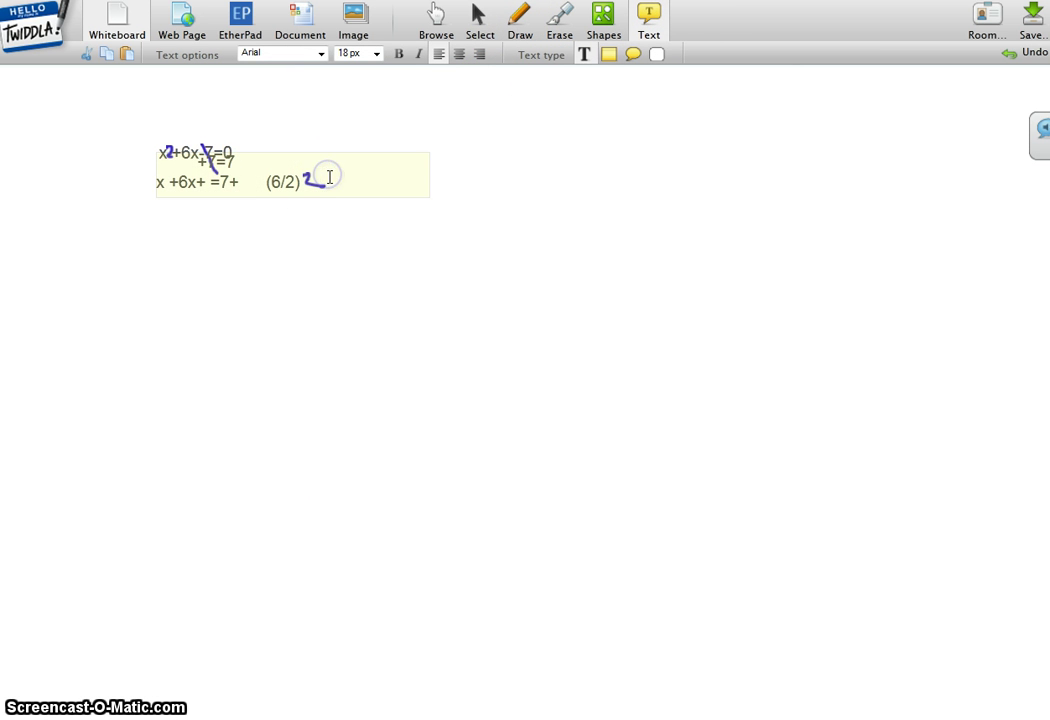
triple_click(218, 159)
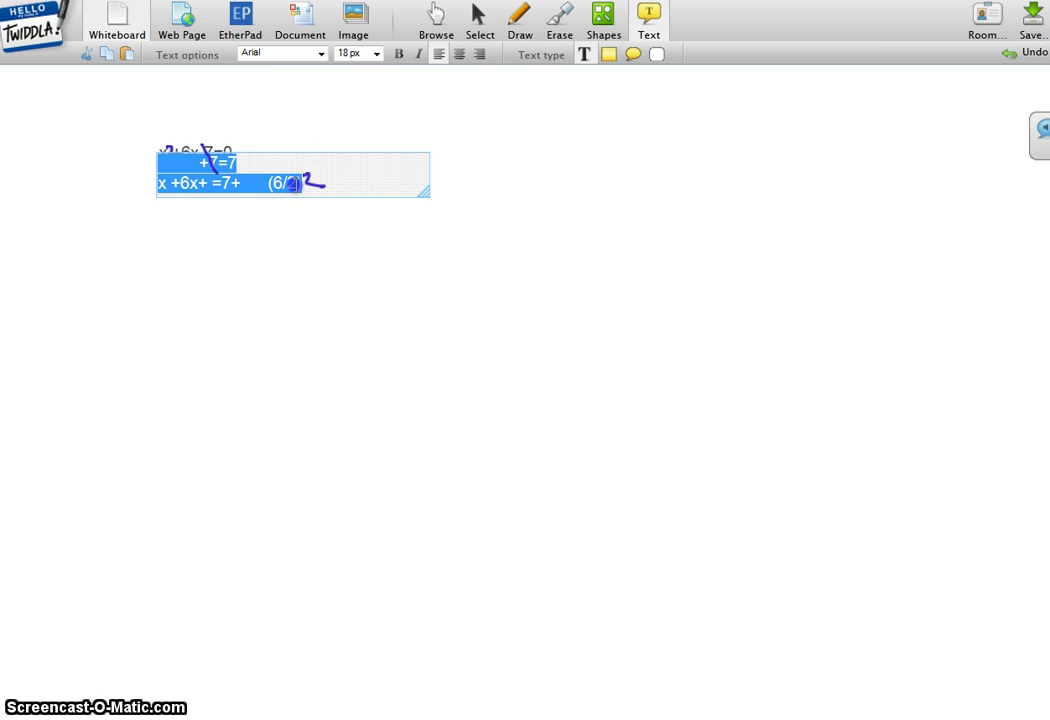
left_click(297, 183)
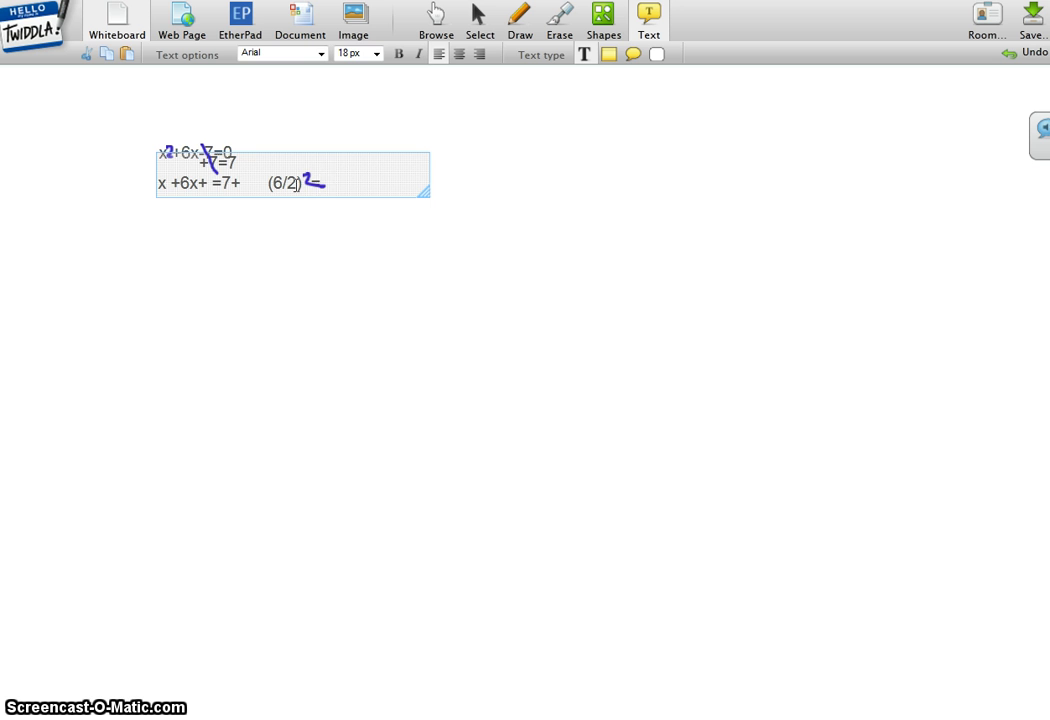
key("BackSpace")
type("=")
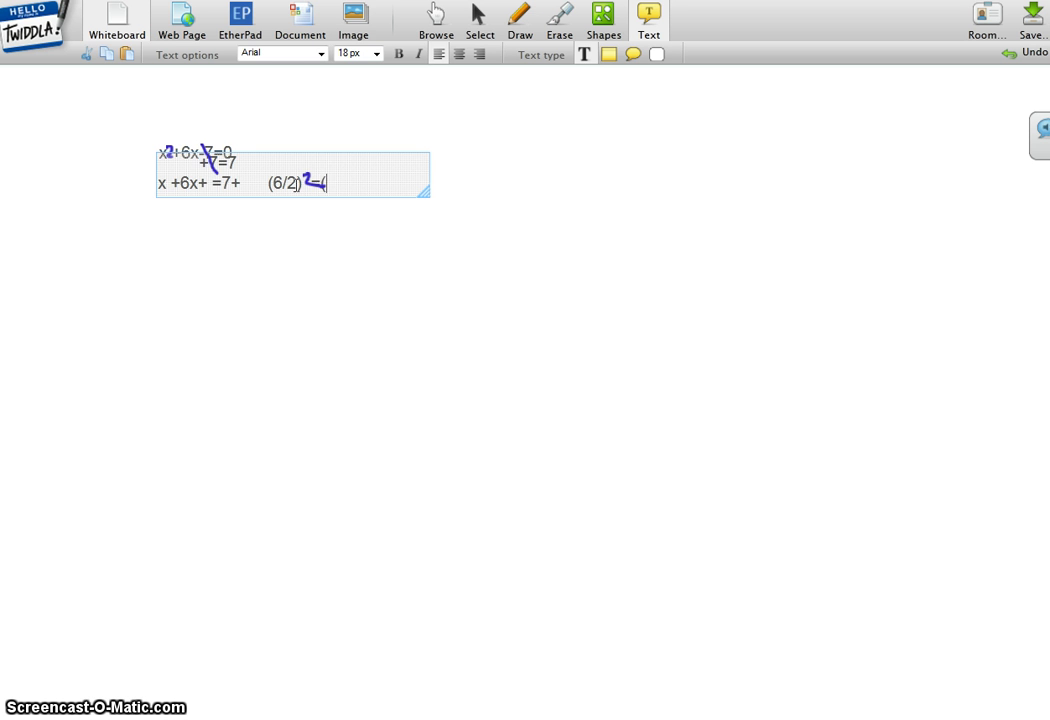
type("(")
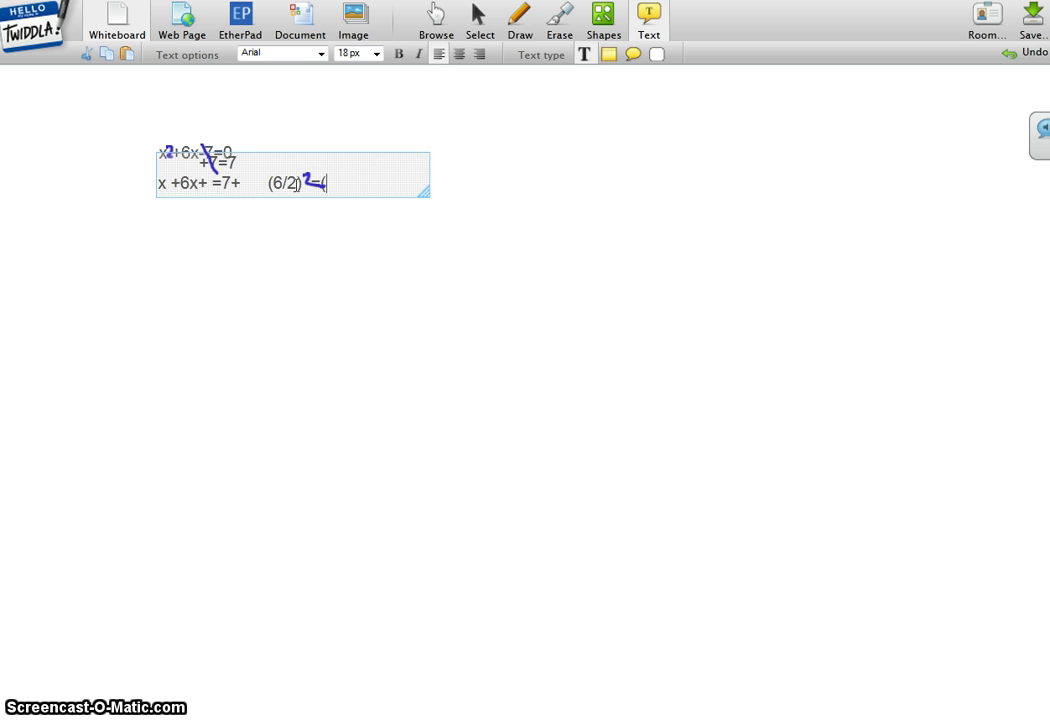
type("3)")
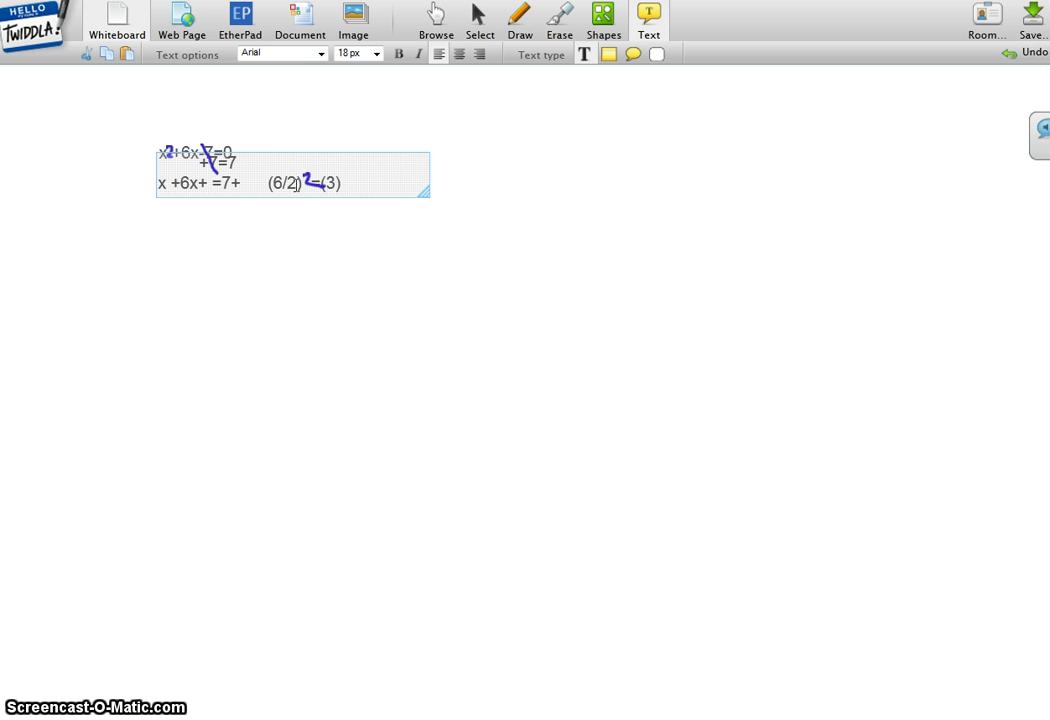
Hand-draw a superscript 2 after (3) so the line ends (6/2)²=(3)².
left_click(528, 22)
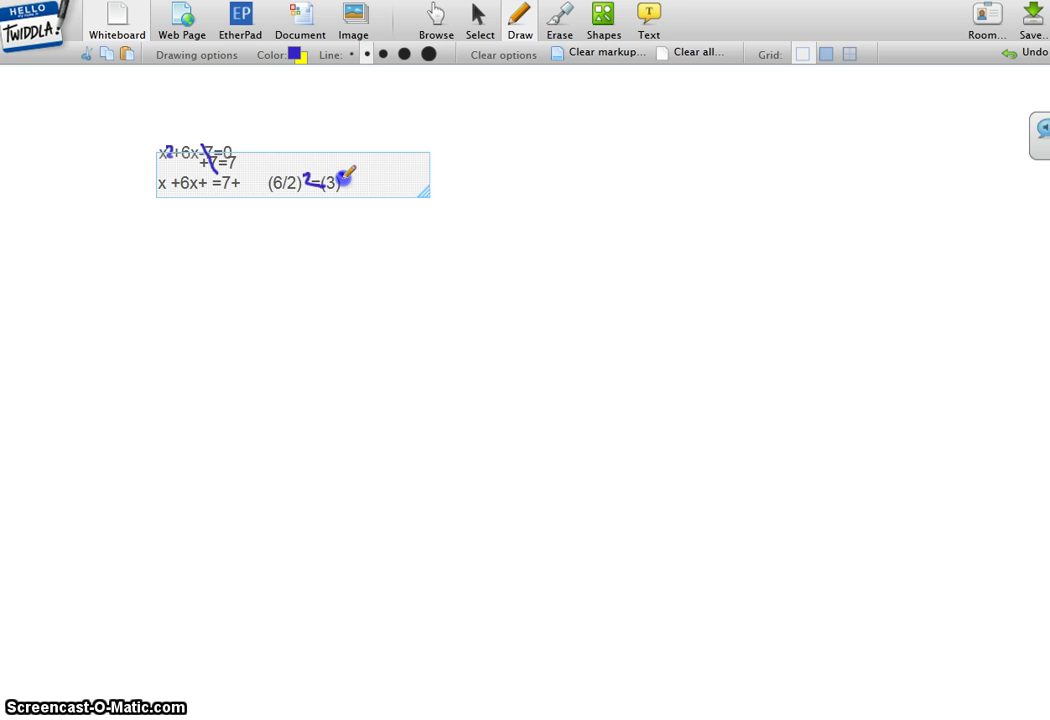
left_click_drag(342, 176, 354, 178)
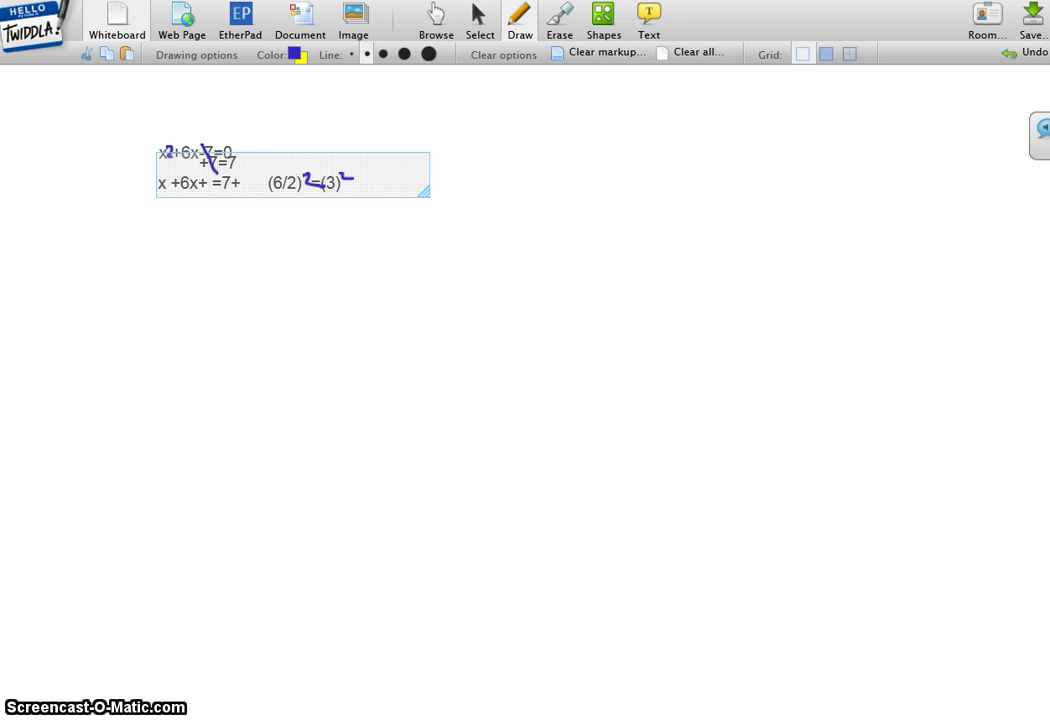
left_click(266, 622)
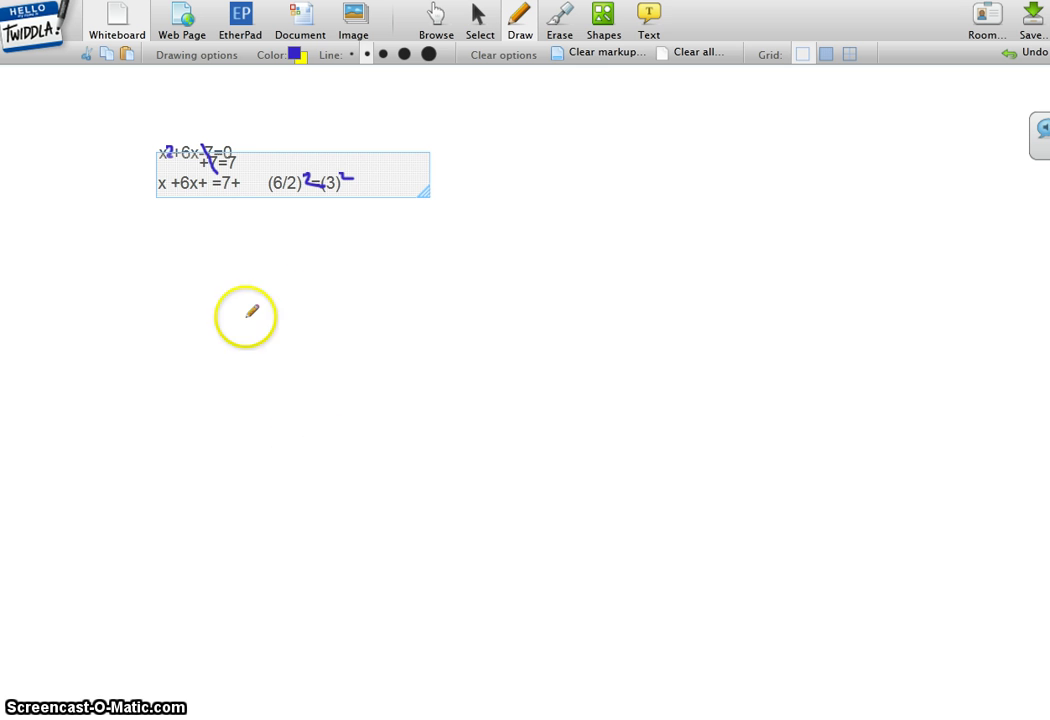
Extend the third line with =9 and write 3*3=9 beside it.
left_click(649, 20)
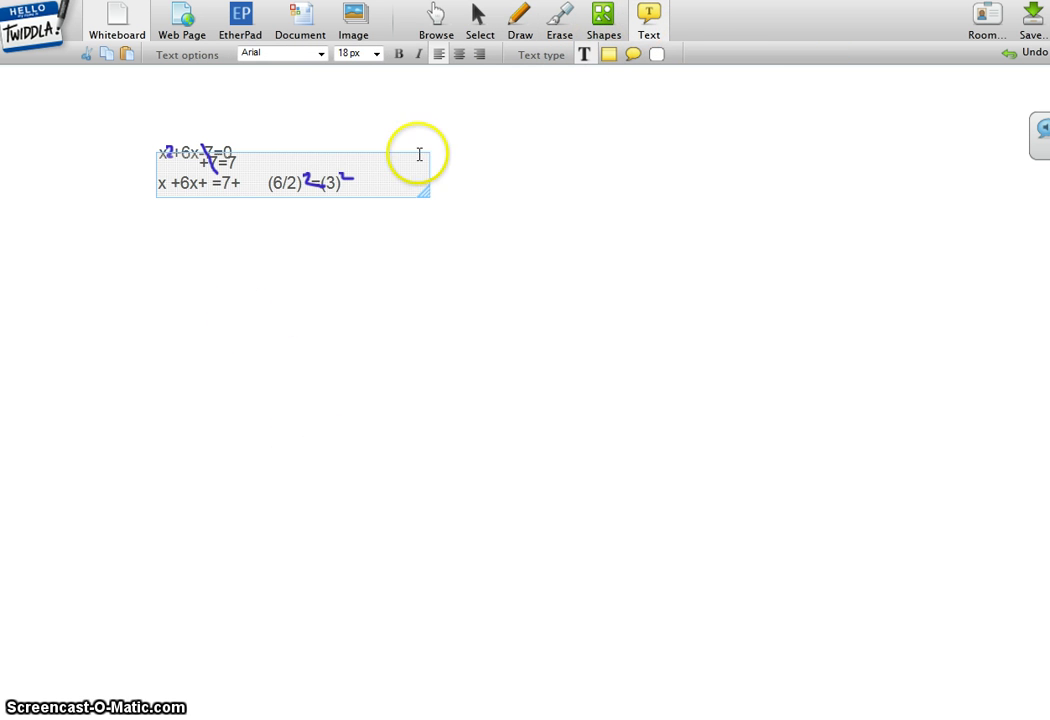
left_click(348, 181)
triple_click(364, 184)
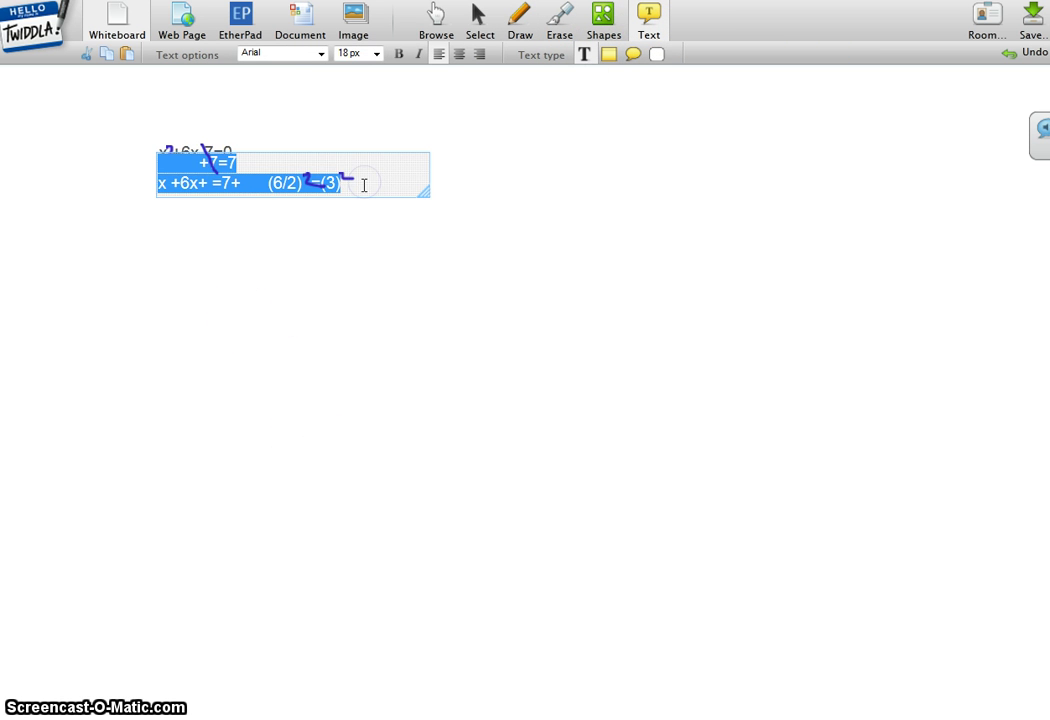
left_click(364, 184)
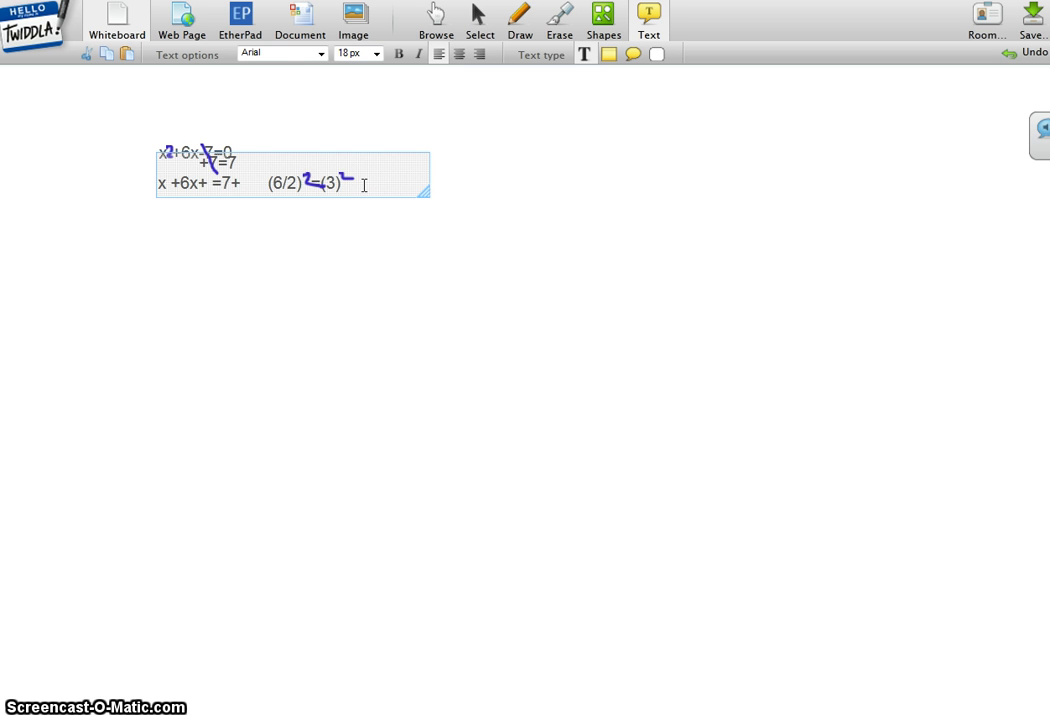
type("=")
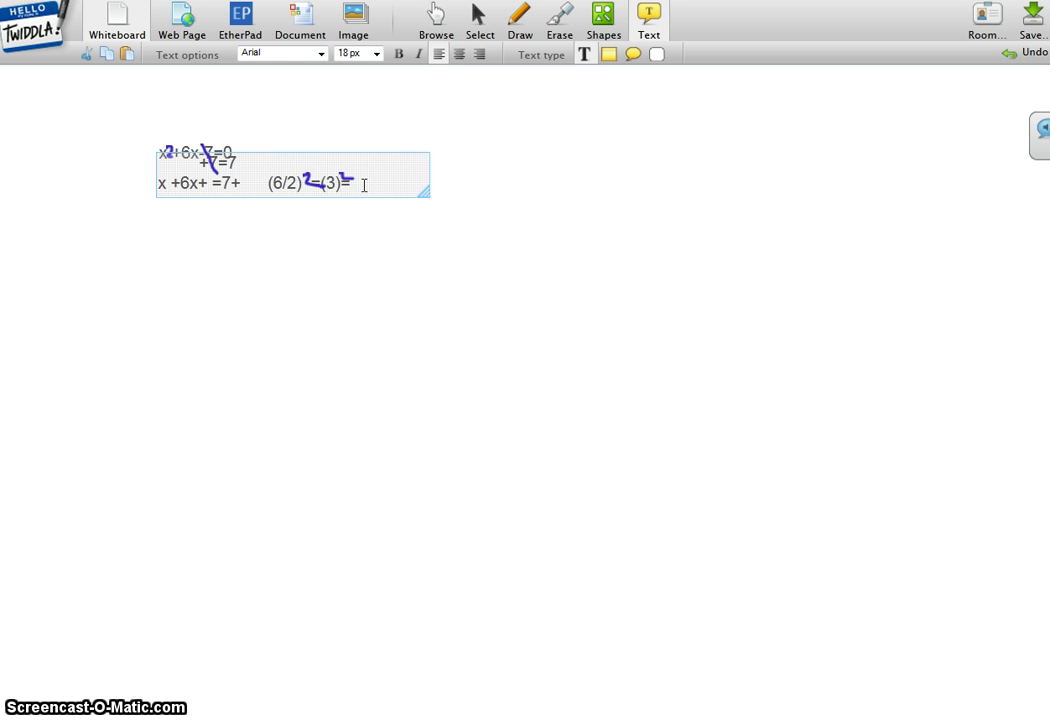
type("9")
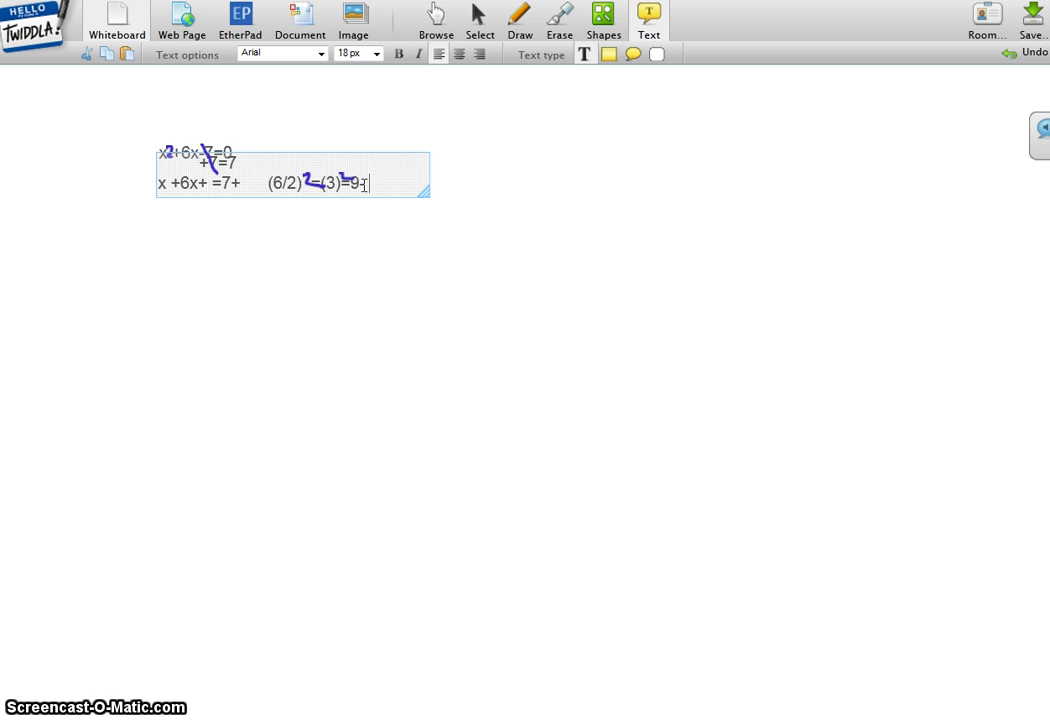
type("3")
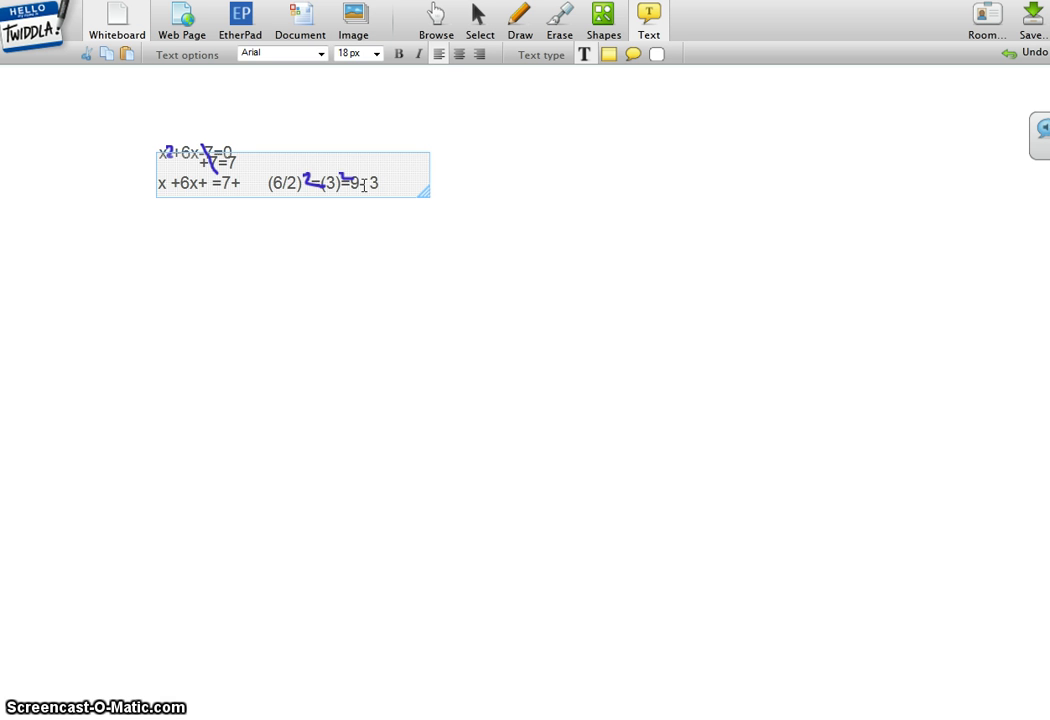
type("**")
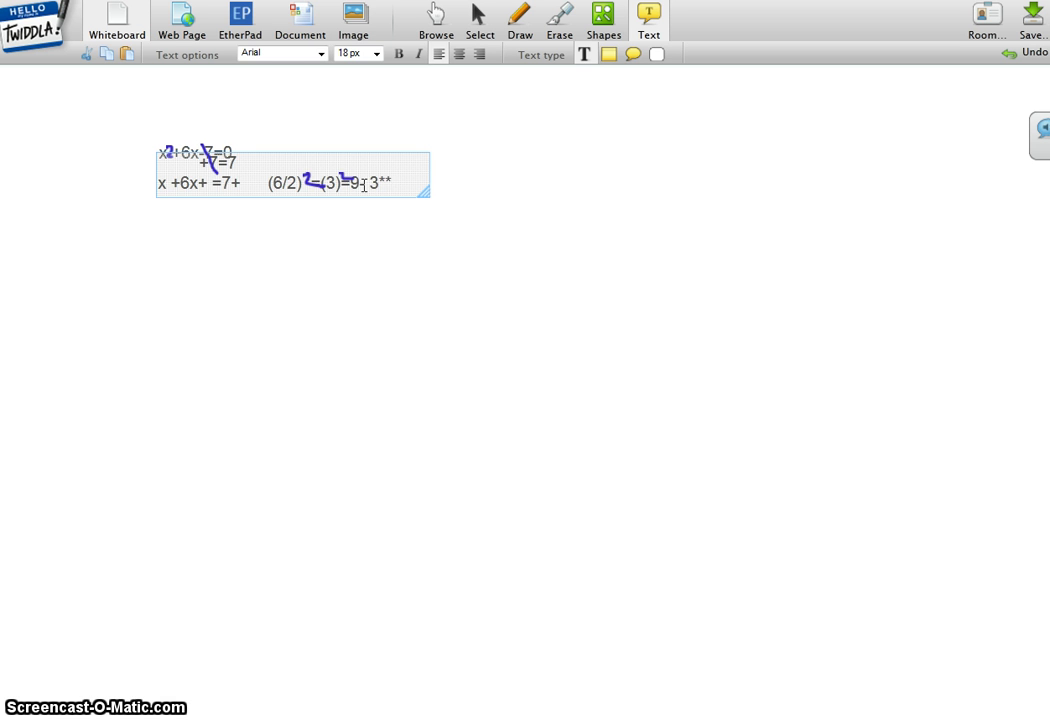
key("BackSpace")
type("3=9")
type("=")
Add a fourth line x +6x+9=16, replacing the stray = after x with a plus.
left_click(417, 180)
left_click(246, 209)
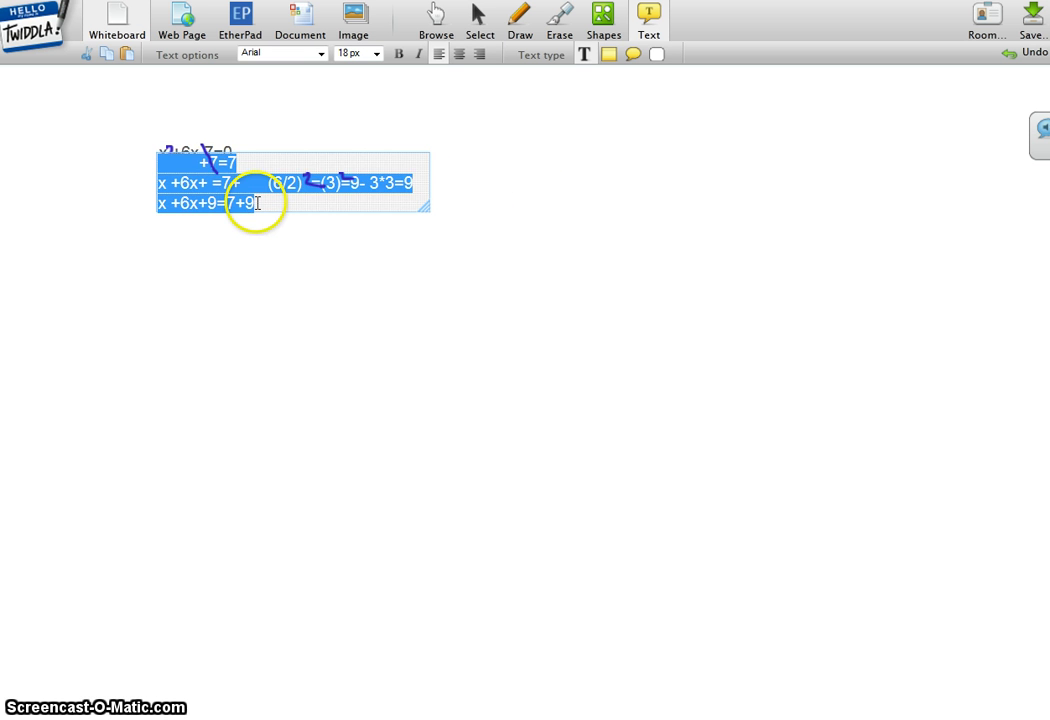
left_click(257, 203)
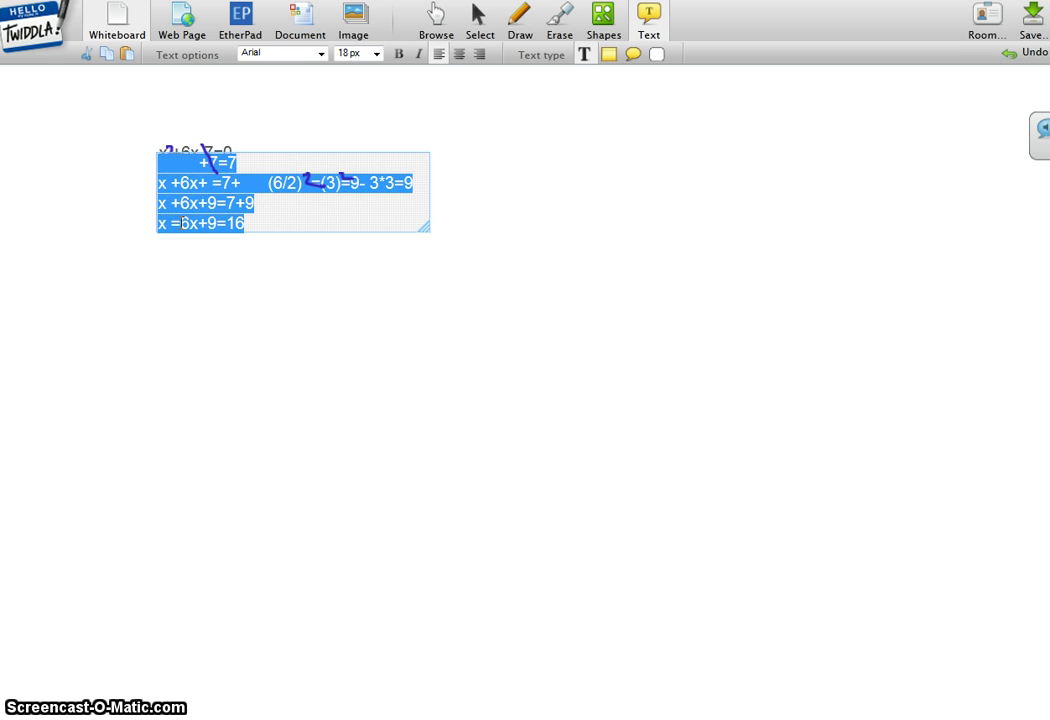
left_click(171, 223)
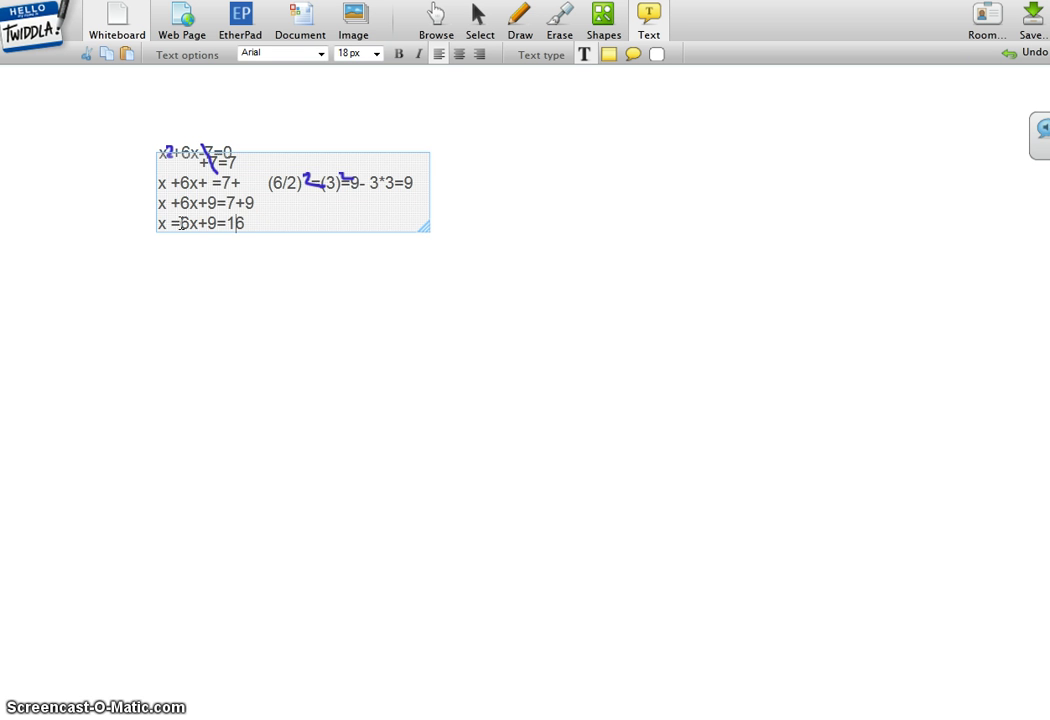
key("Delete")
left_click(175, 230)
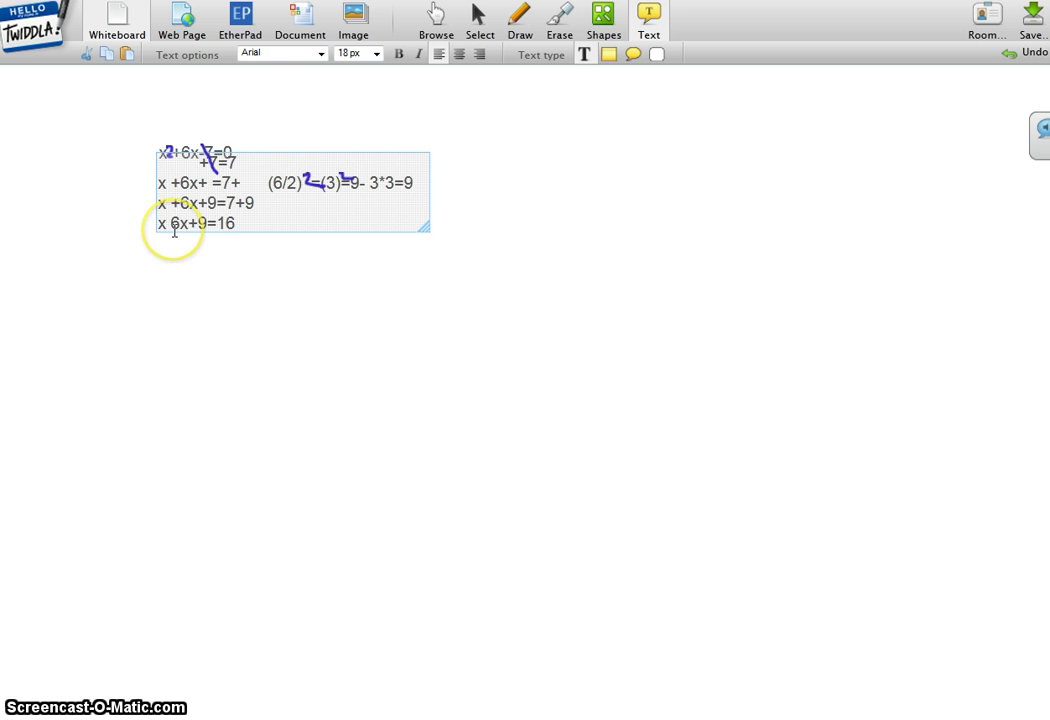
type("+")
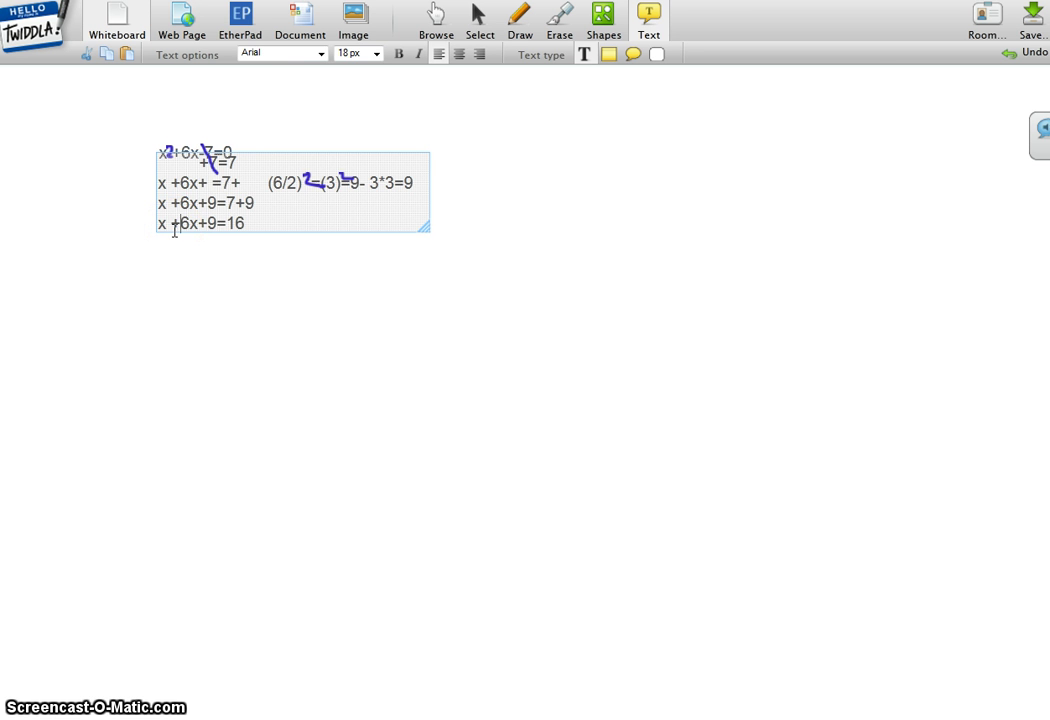
Hand-draw superscript 2s after the x terms on the lower equation lines.
left_click(520, 20)
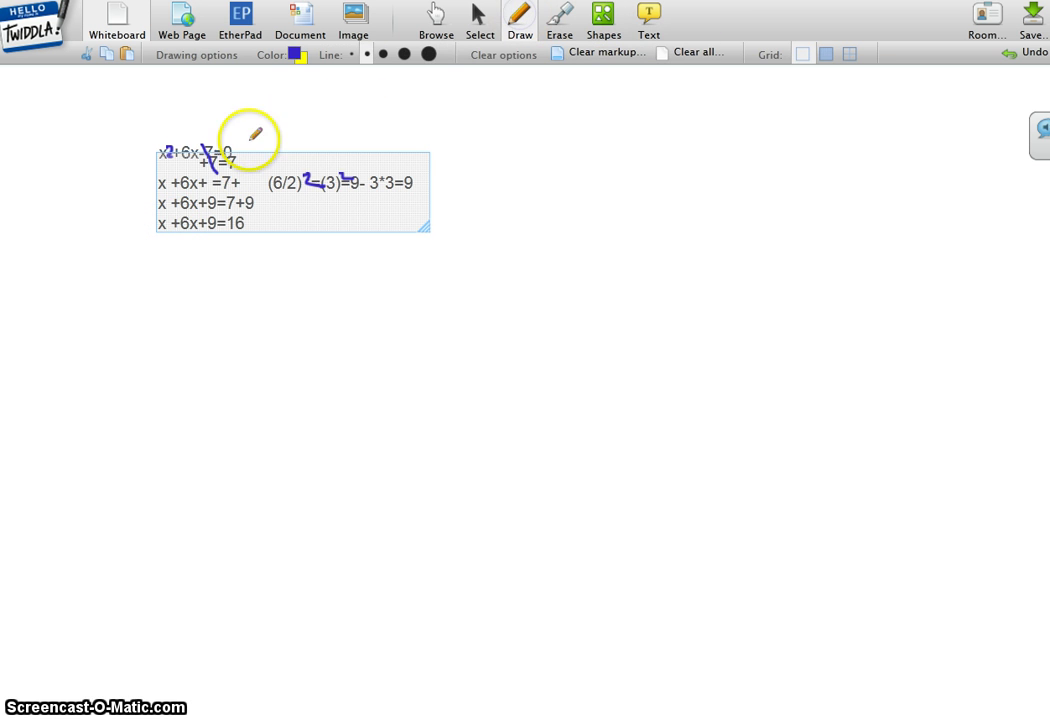
left_click_drag(162, 173, 171, 182)
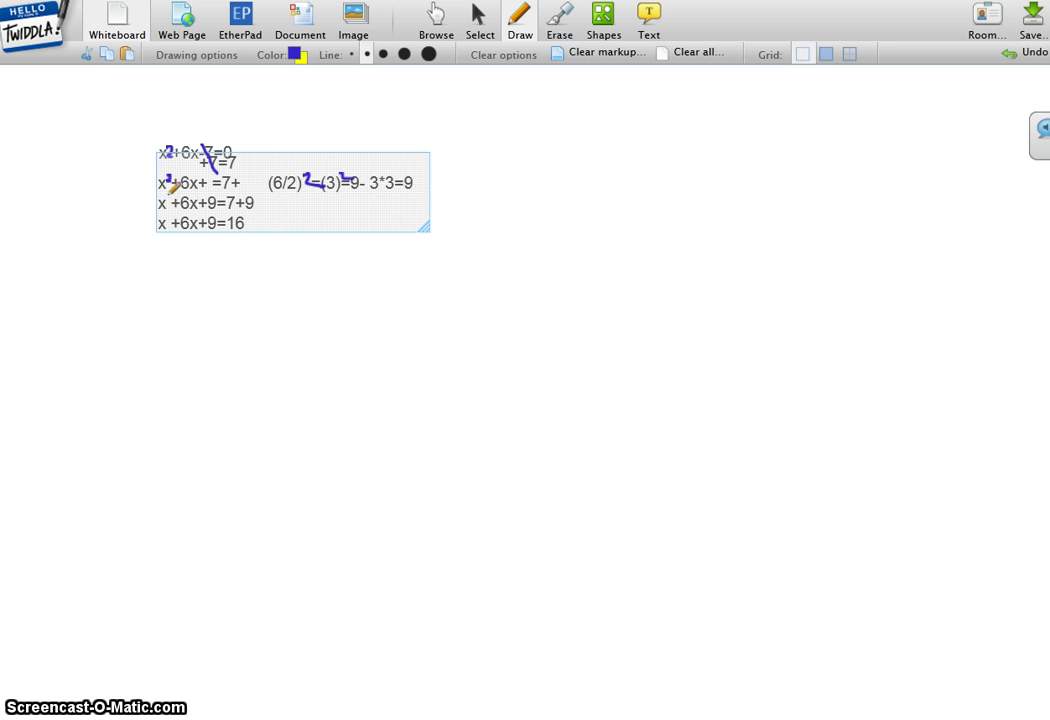
left_click_drag(168, 197, 175, 222)
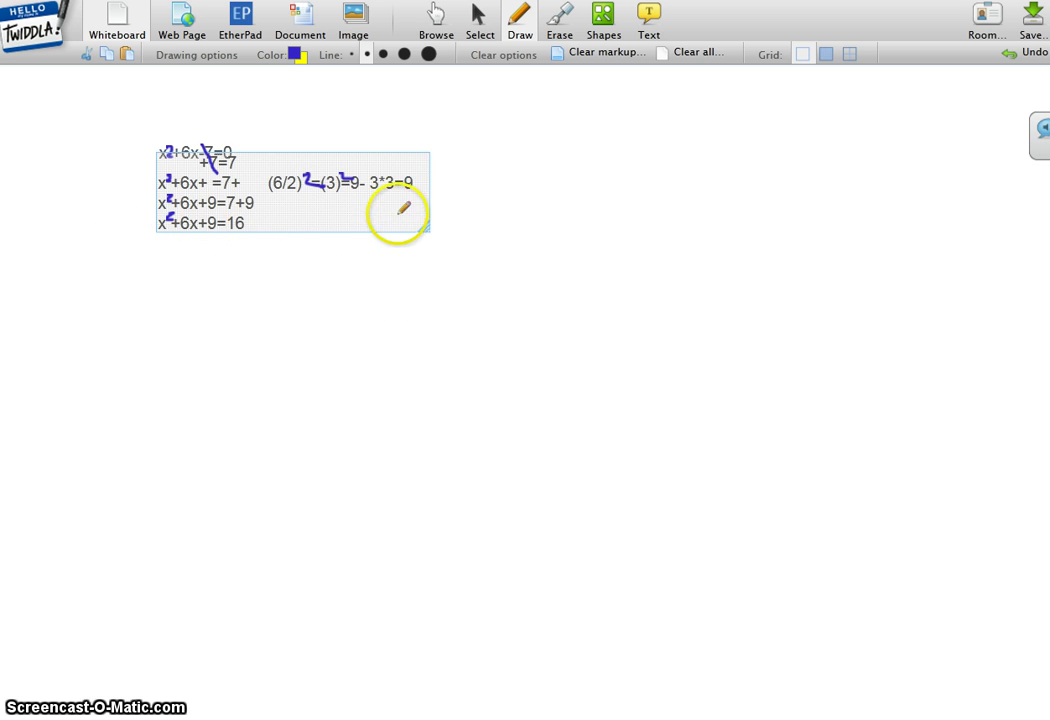
Return to the equation text box with the caret at the end of the last line.
left_click(645, 22)
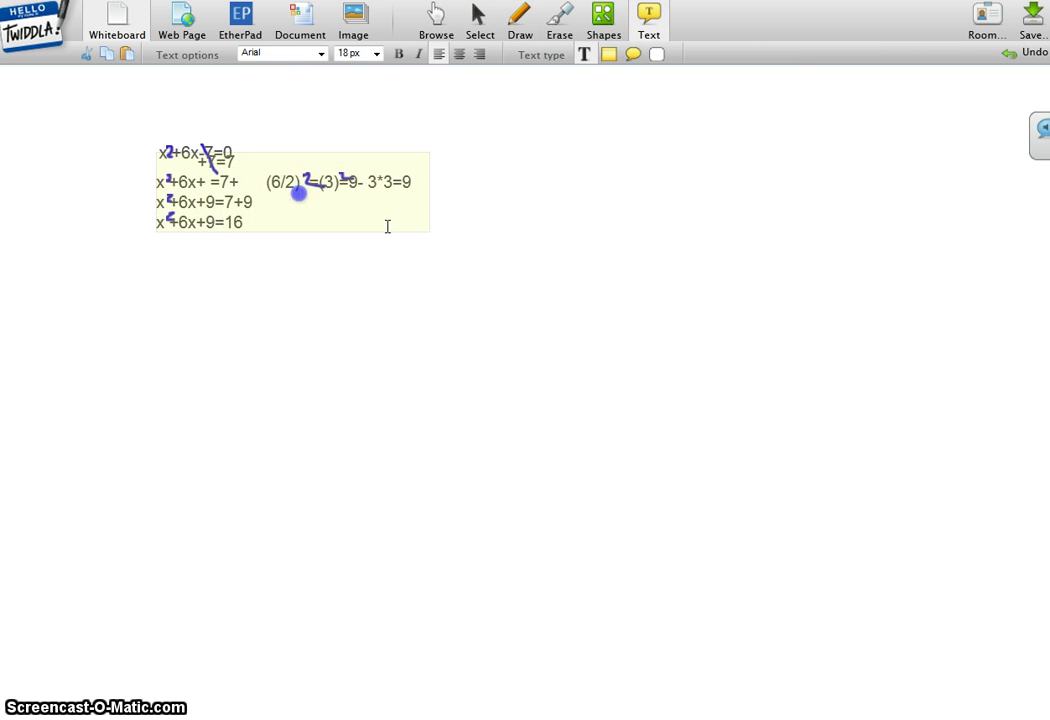
left_click(245, 220)
key("ctrl+a")
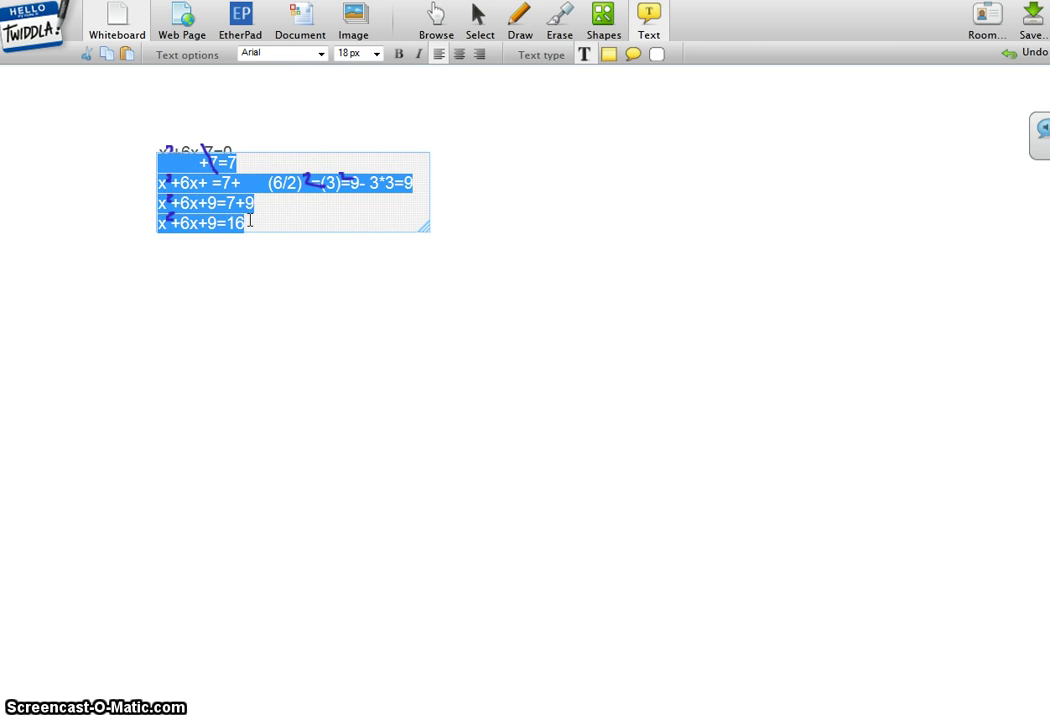
left_click(249, 221)
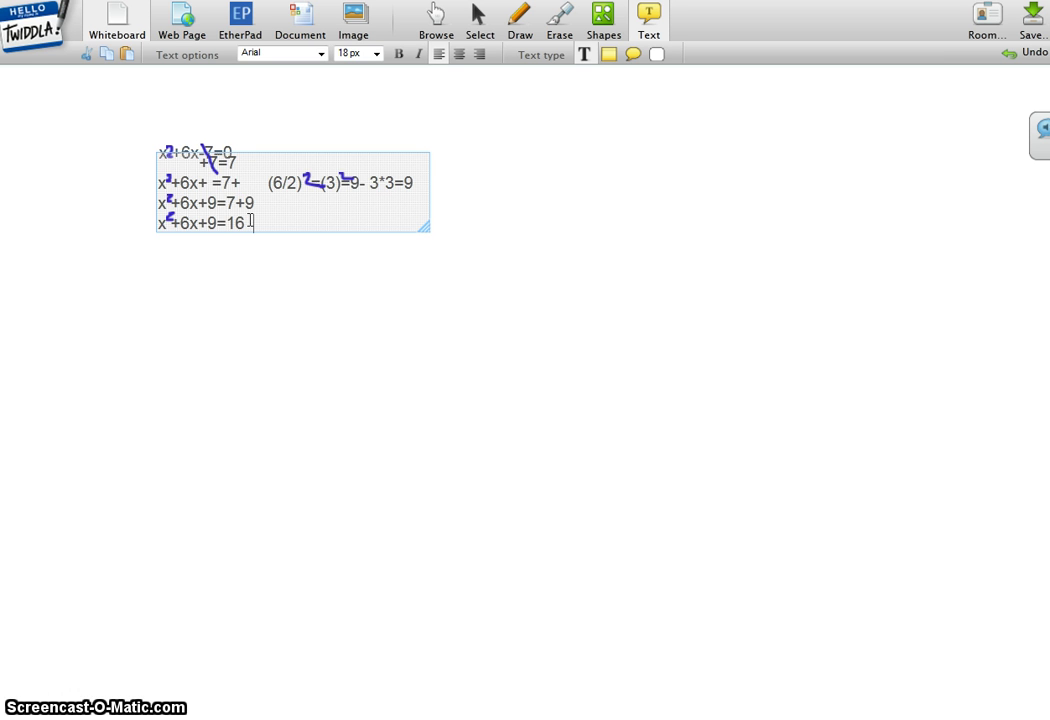
Type (x+3) after 16 on the last line, adding the opening parenthesis last.
type("z")
type(")")
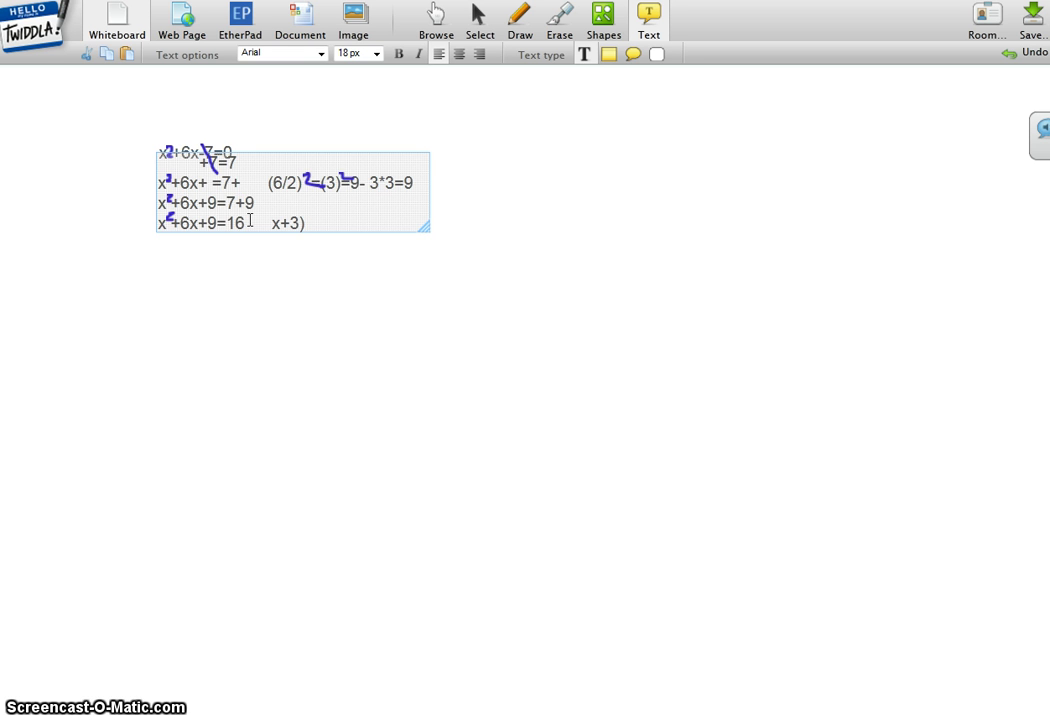
key("Left")
key("Left")
key("Left")
key("Left")
type("(")
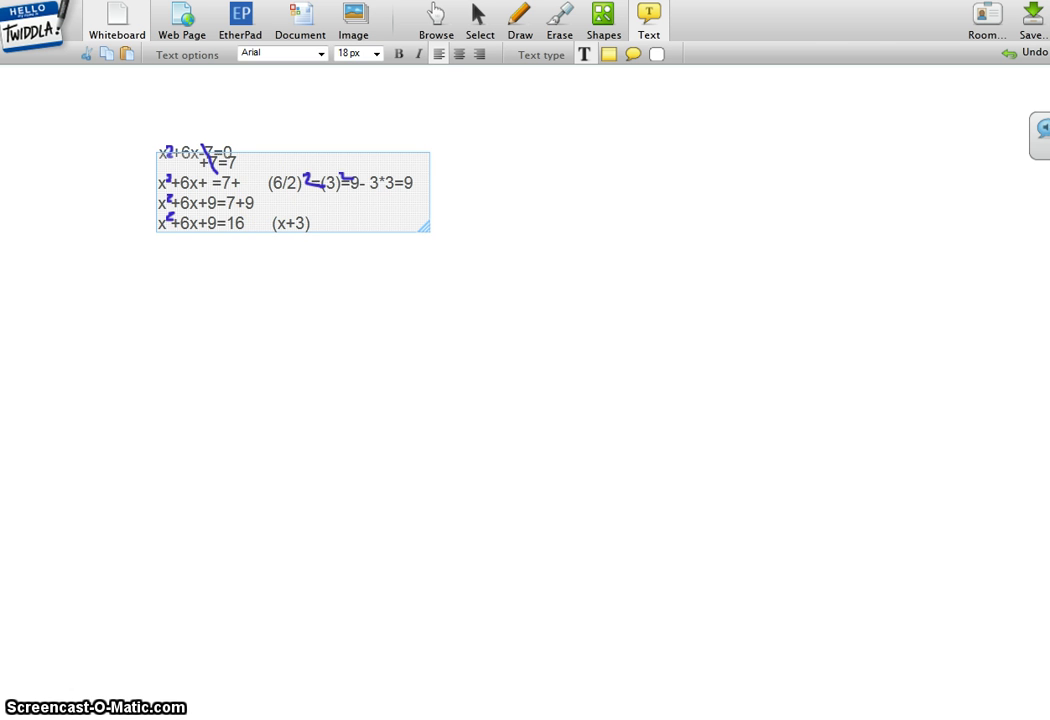
Pencil a hand-drawn superscript 2 after (x+3) on the last line.
left_click(520, 20)
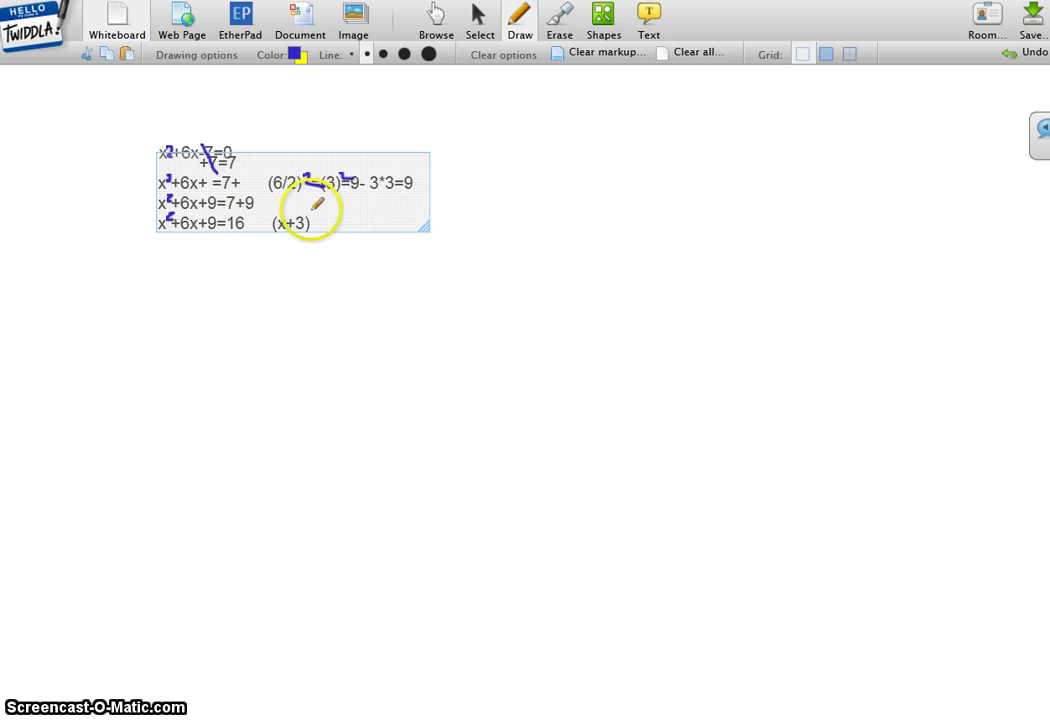
left_click_drag(307, 212, 320, 224)
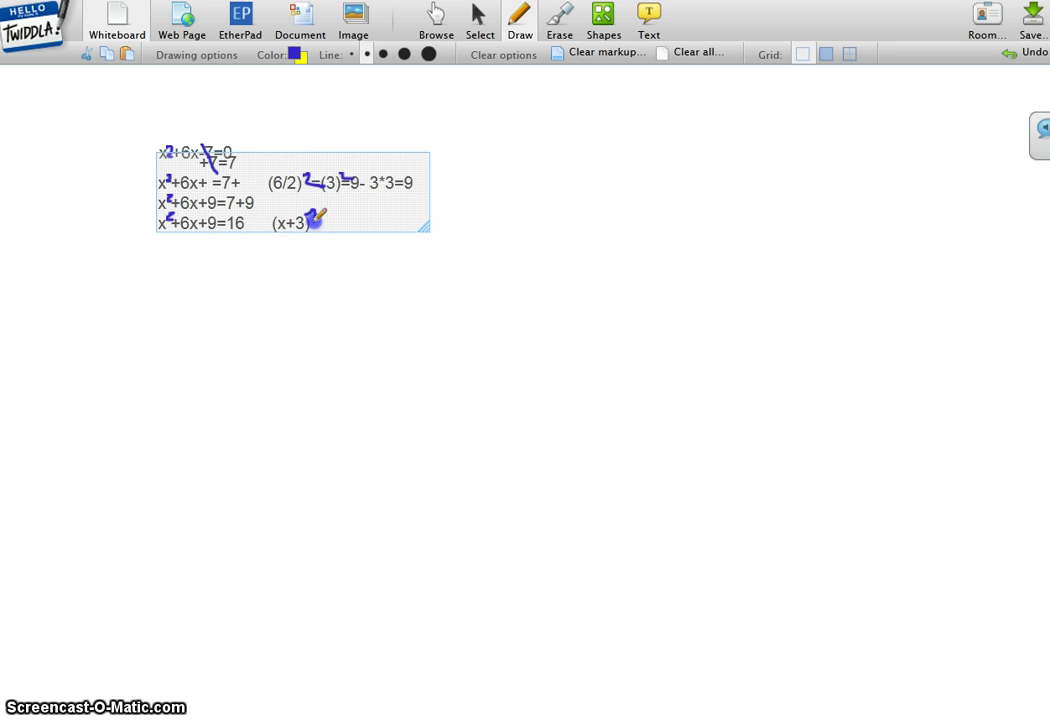
left_click(378, 238)
left_click(344, 200)
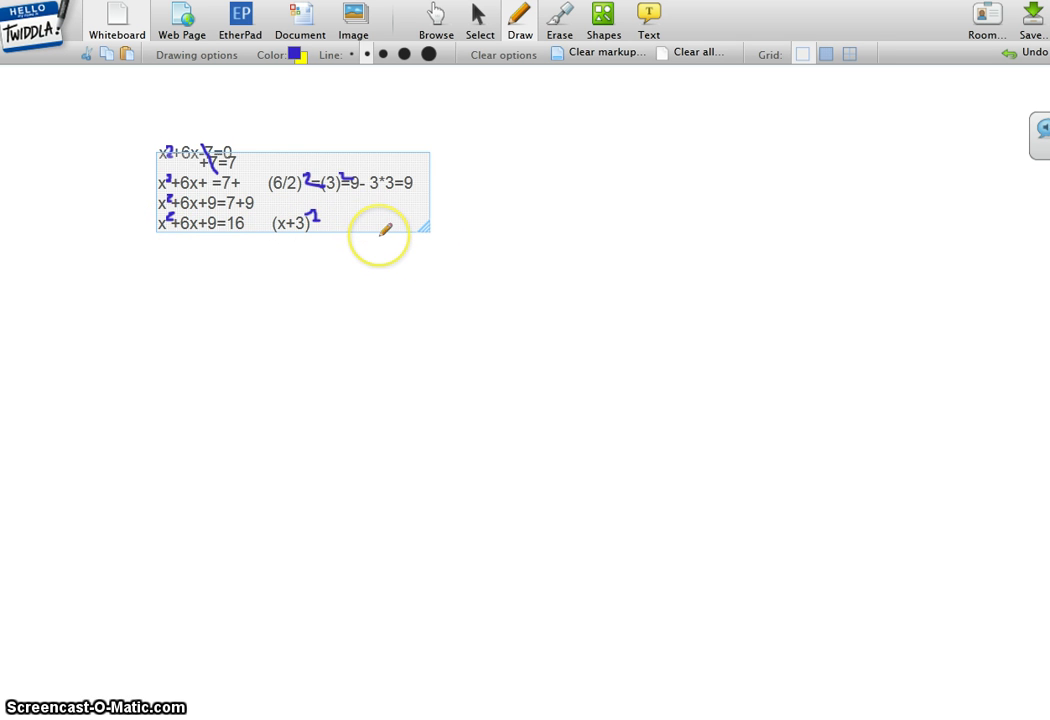
Return to text mode and place the caret after (x+3) on the equation's last line.
left_click(645, 30)
left_click(312, 223)
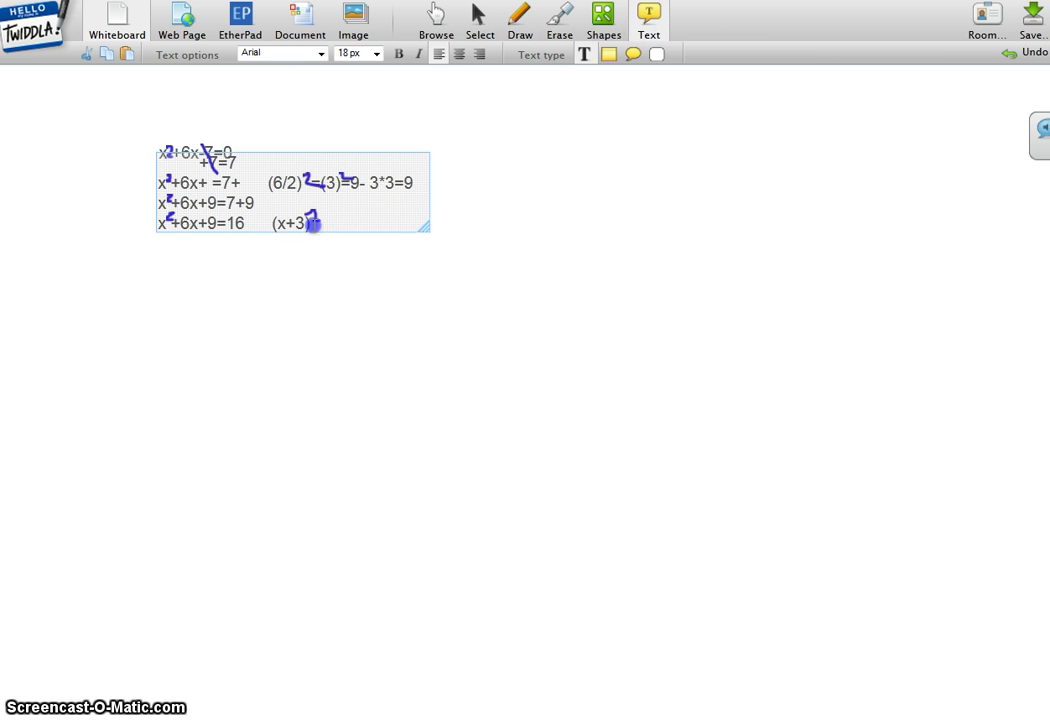
left_click(316, 224)
left_click(316, 224)
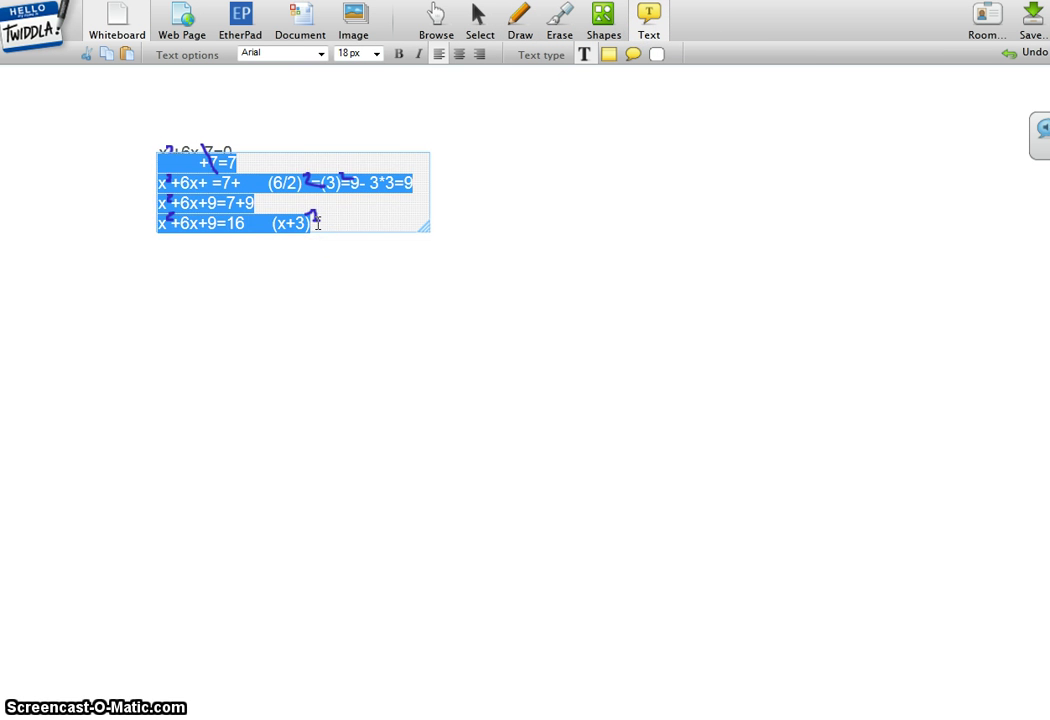
left_click(317, 223)
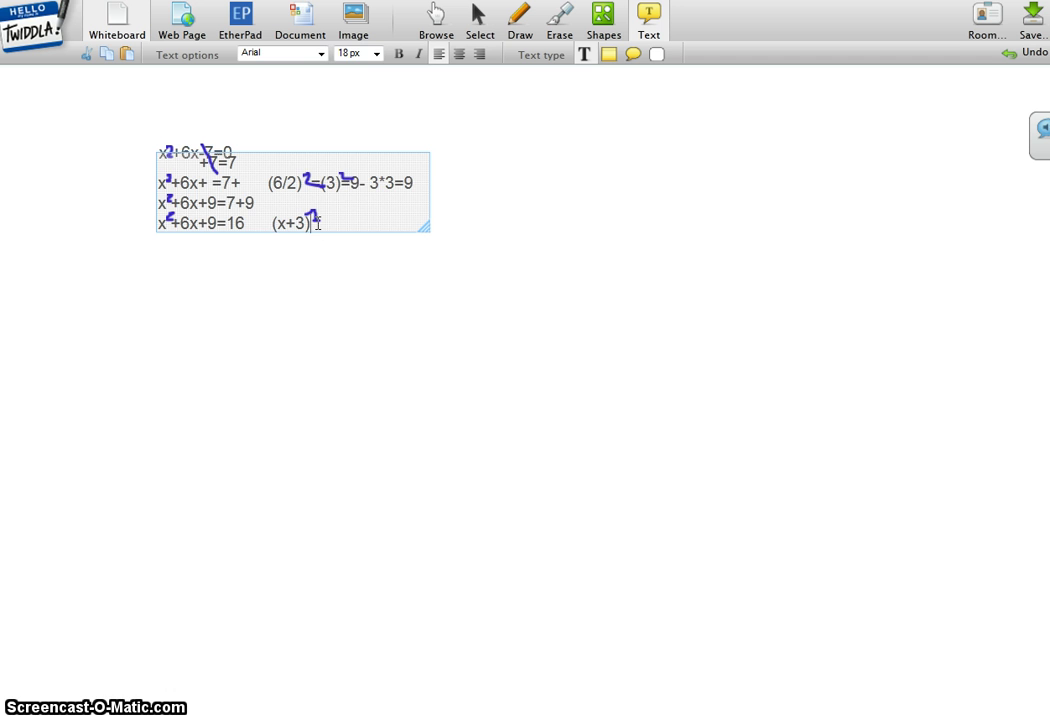